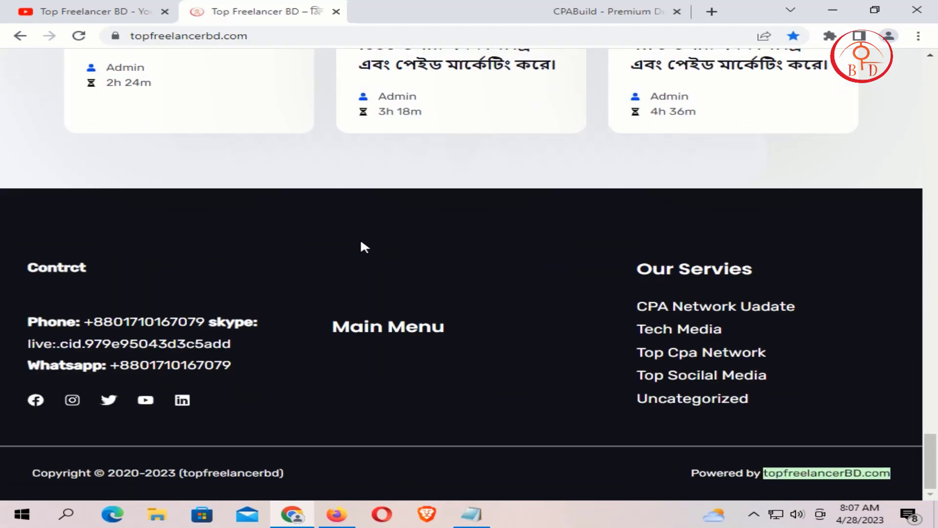
Step: Look back through the Top Freelancer BD homepage and view its Facebook page
scroll(360, 238, "up", 7)
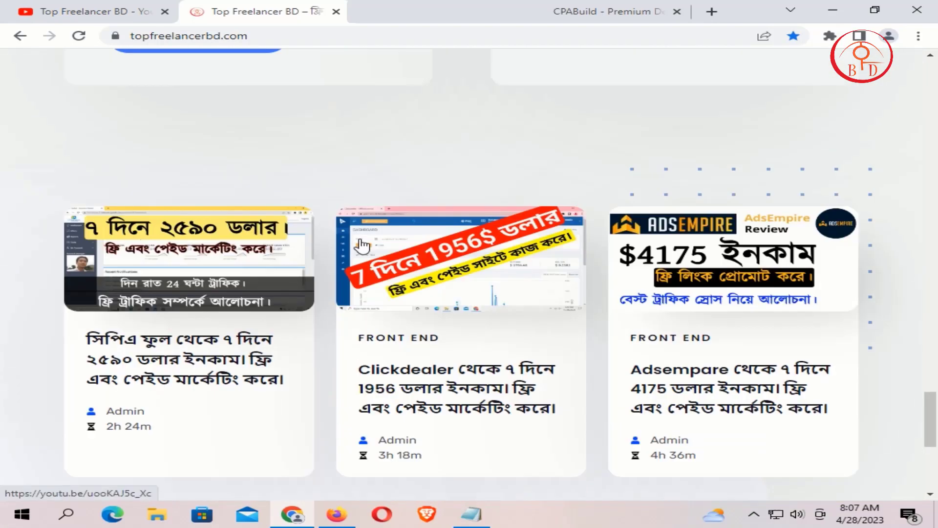
scroll(361, 246, "up", 15)
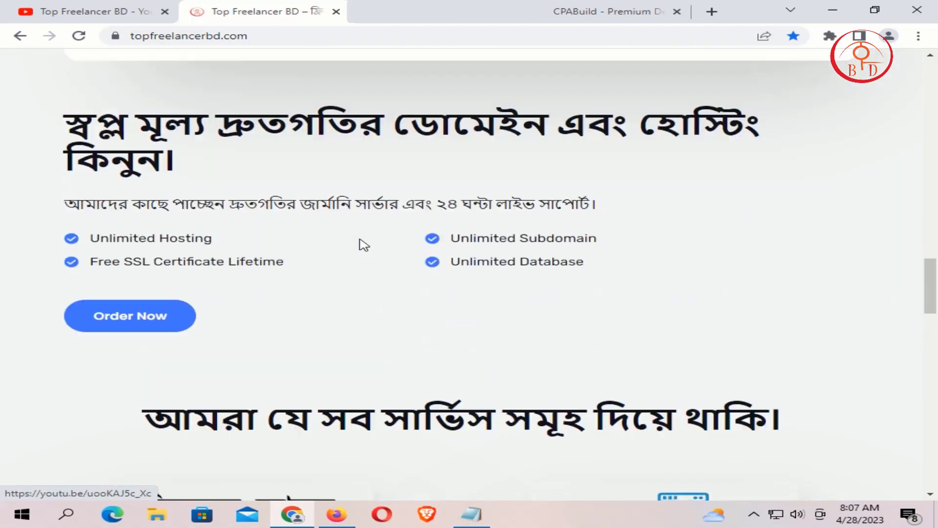
scroll(364, 245, "up", 15)
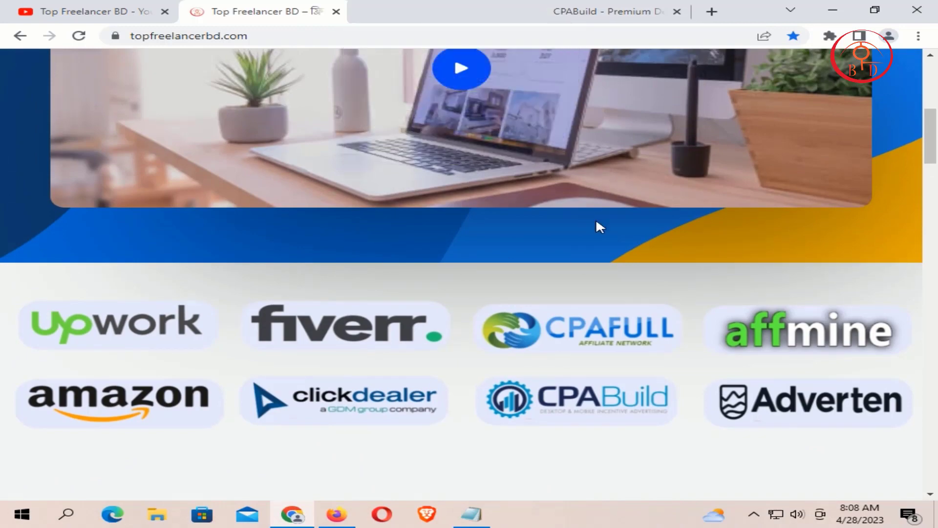
scroll(596, 218, "up", 10)
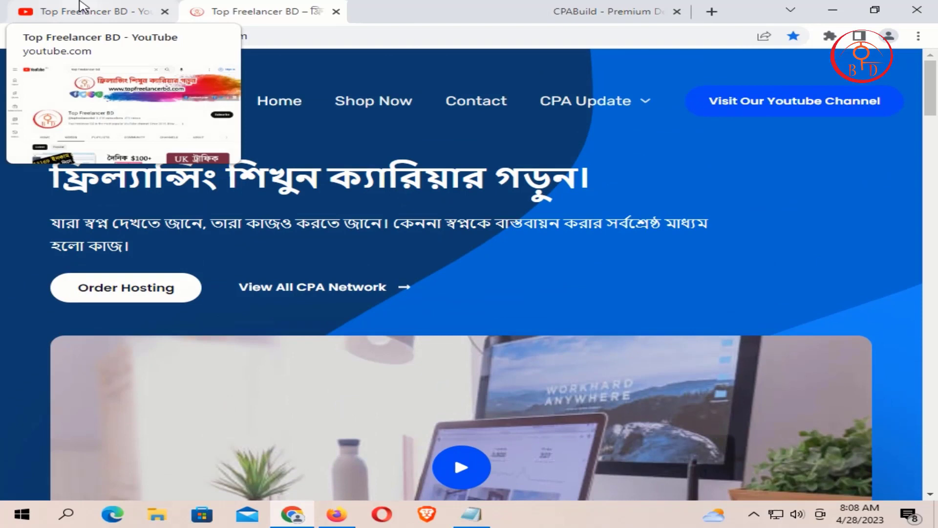
left_click(445, 11)
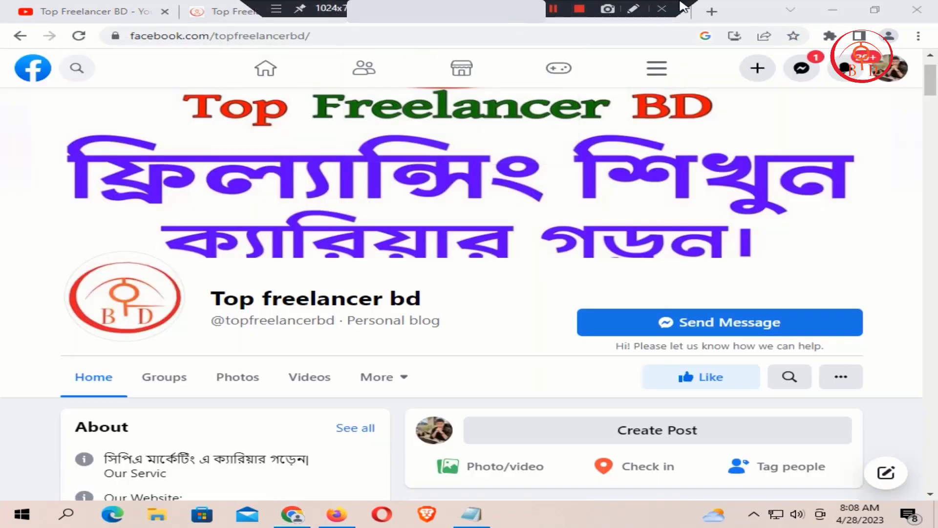
Step: Look through the CPABuild homepage from the header to the footer
left_click(592, 11)
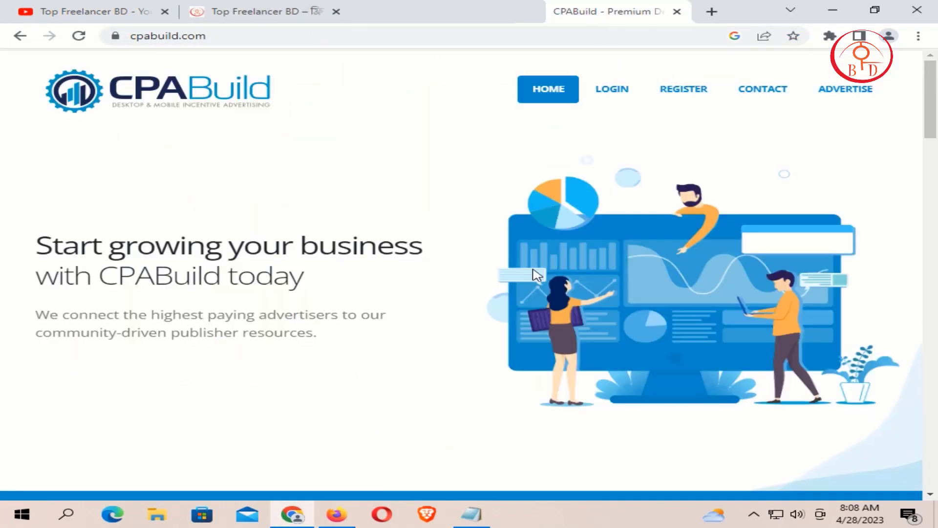
scroll(533, 268, "down", 3)
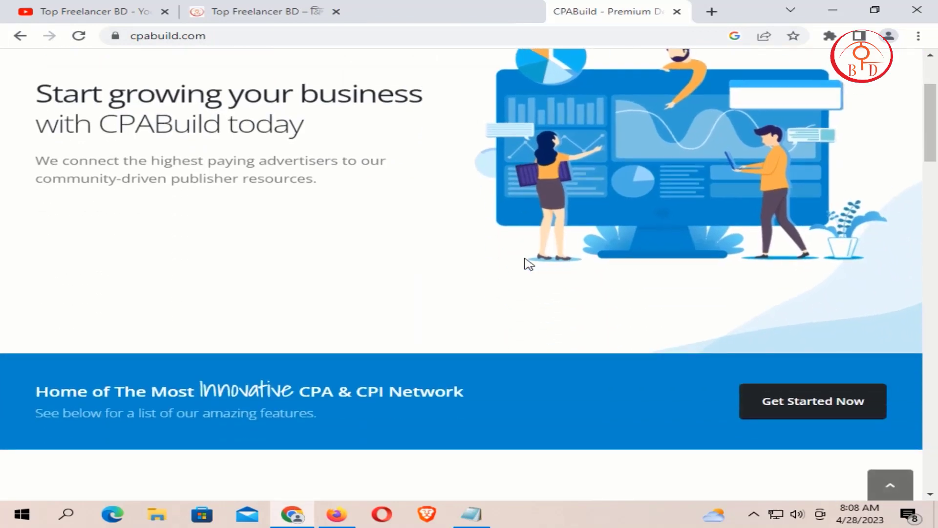
scroll(529, 264, "down", 15)
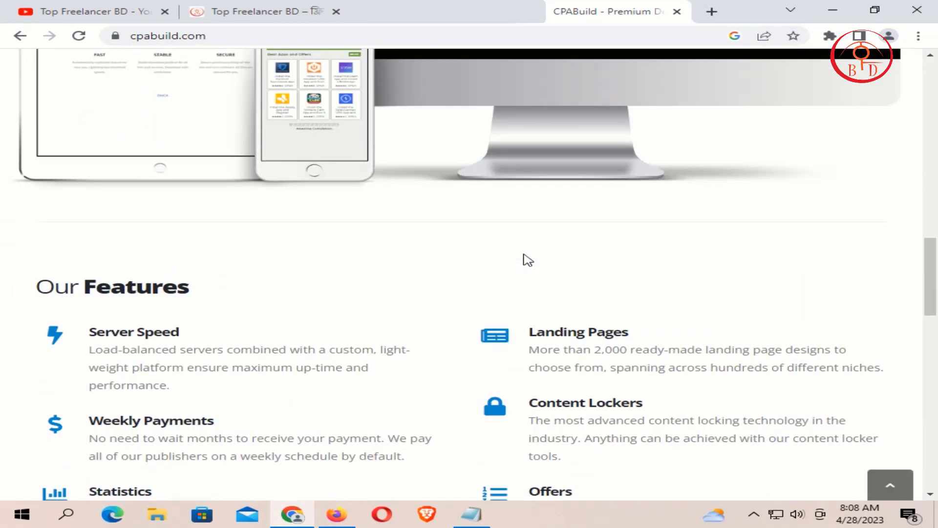
scroll(525, 260, "down", 20)
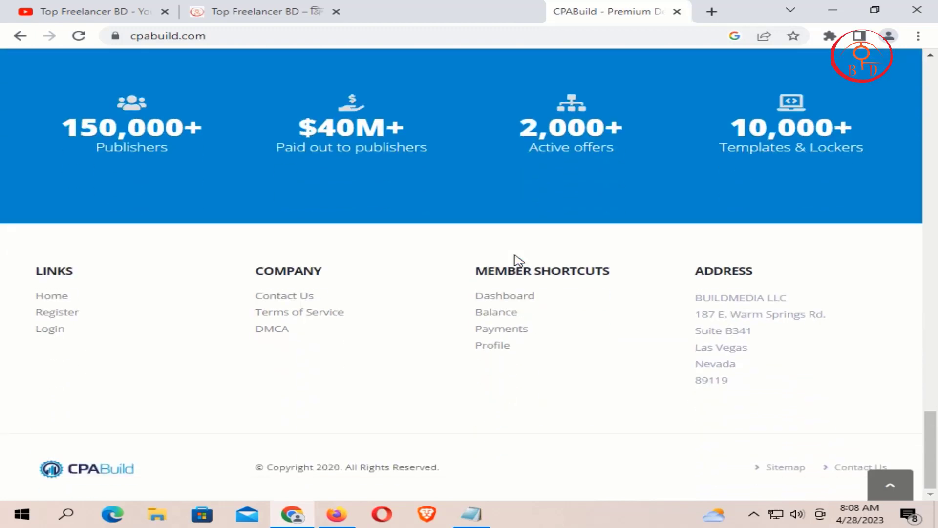
Step: Switch to Notepad and copy the CPABuild referral registration link from the text document
left_click(490, 512)
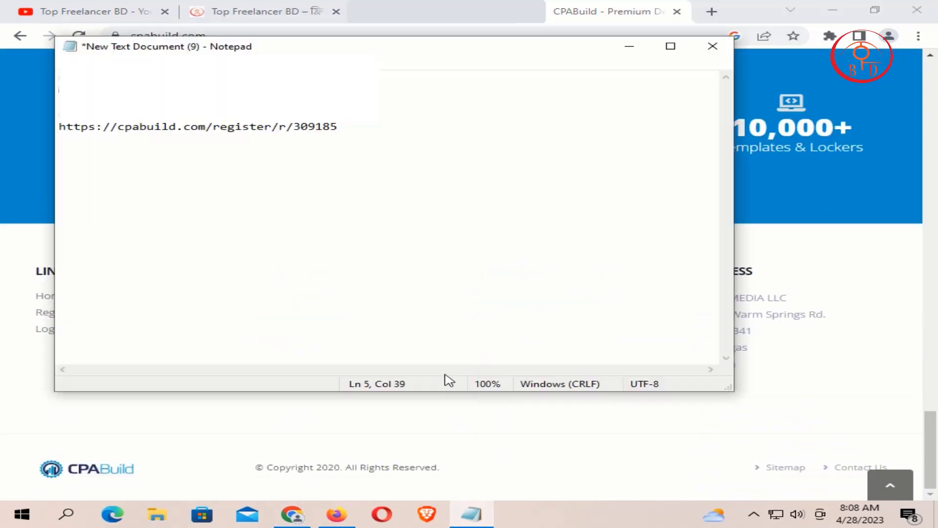
right_click(423, 332)
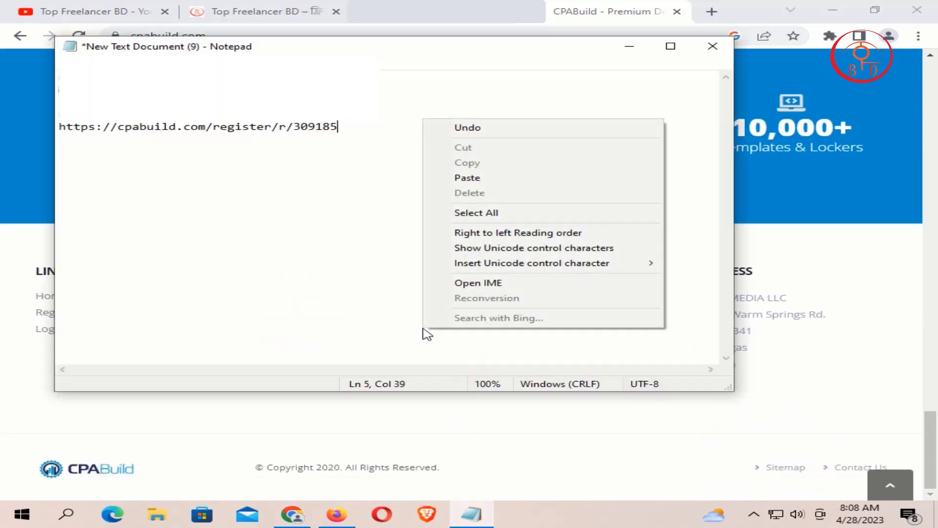
left_click(314, 263)
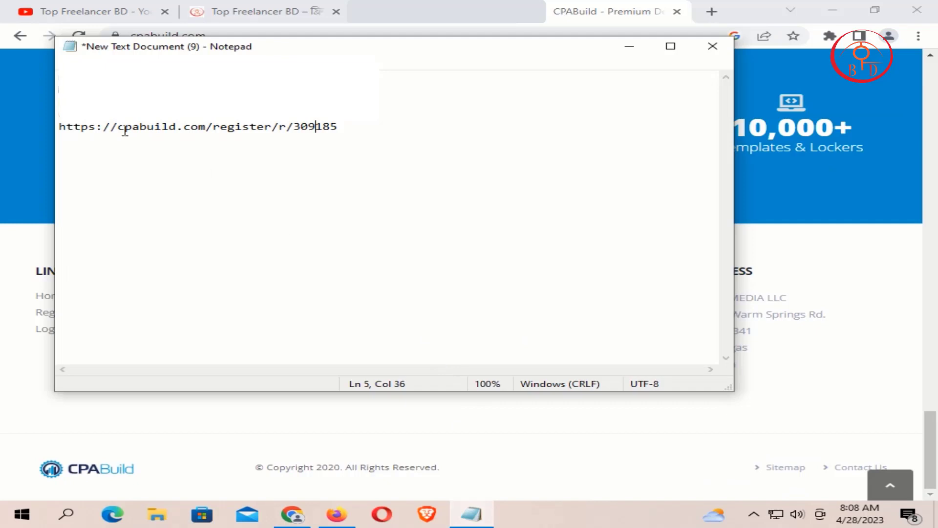
left_click_drag(57, 126, 349, 126)
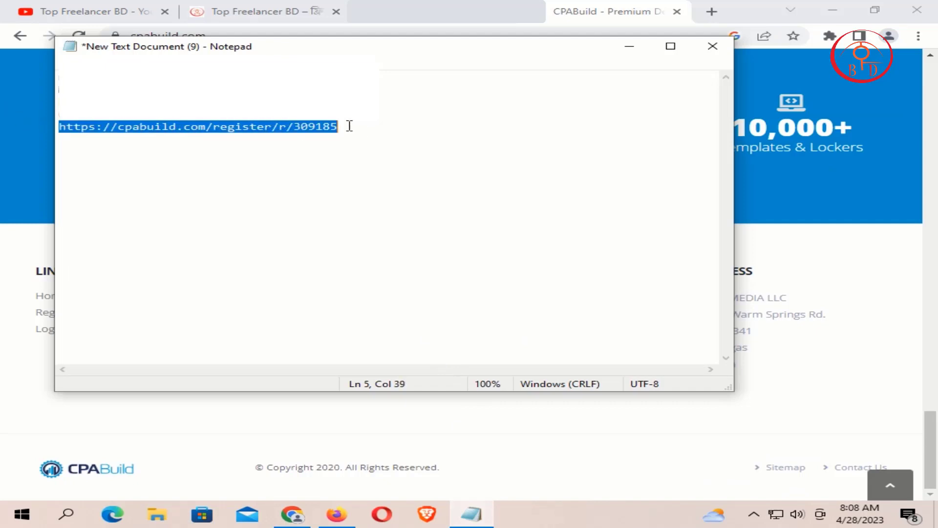
right_click(322, 129)
left_click(387, 176)
Step: Return to CPABuild in Chrome, open its registration page and examine the fields of the sign-up form
left_click(337, 513)
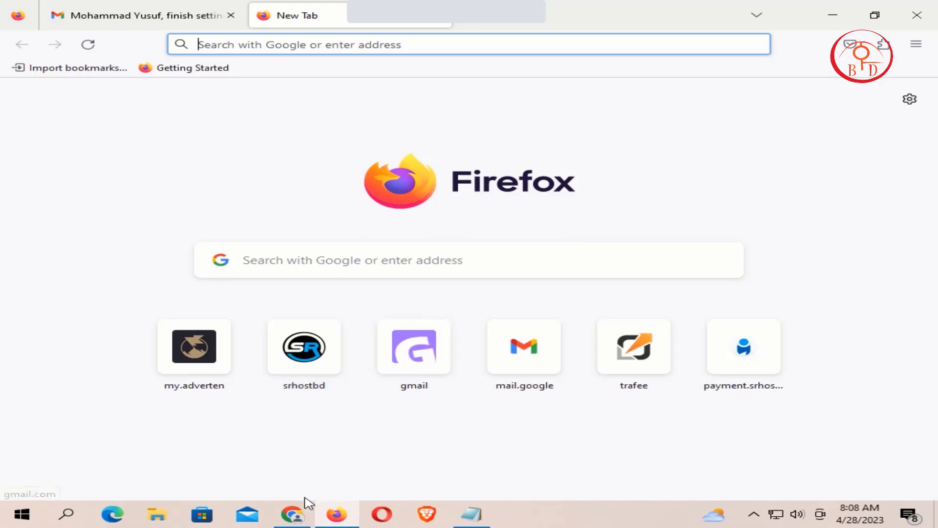
left_click(293, 513)
scroll(712, 209, "up", 15)
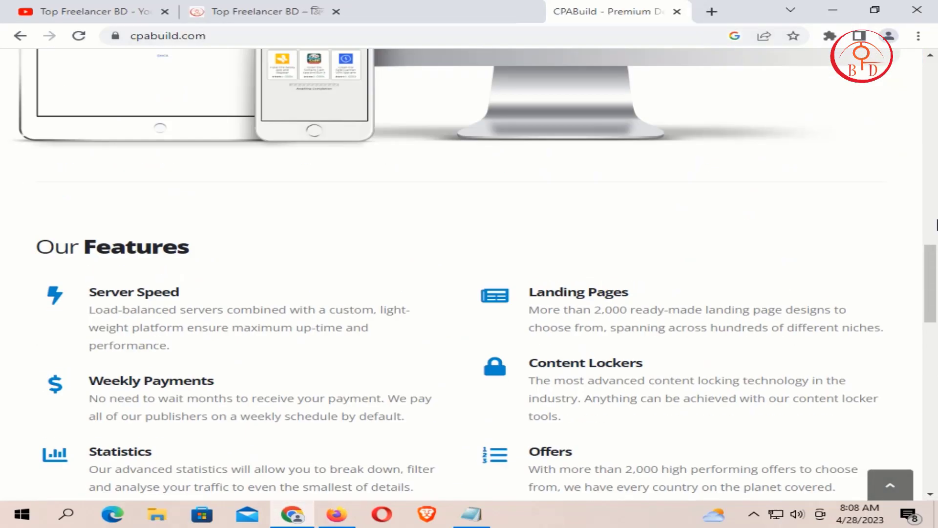
left_click_drag(925, 272, 937, 6)
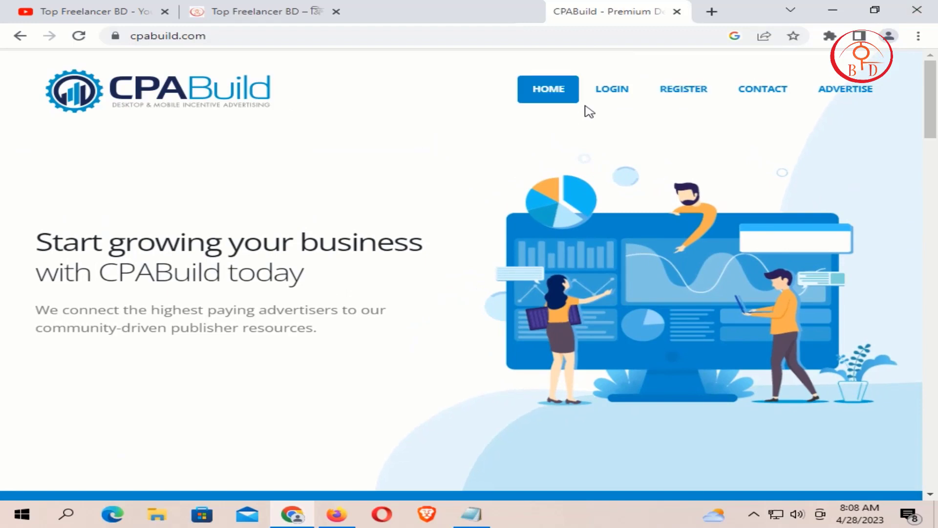
left_click(701, 101)
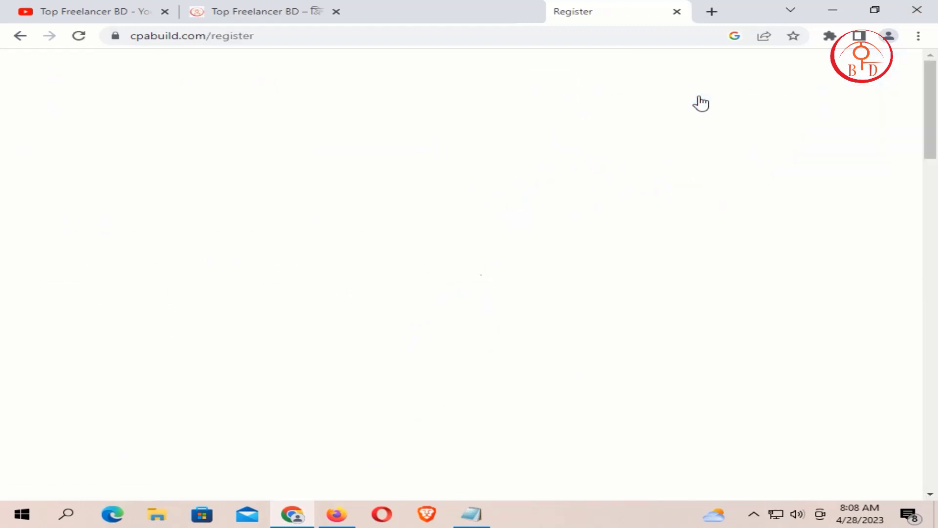
scroll(550, 313, "down", 2)
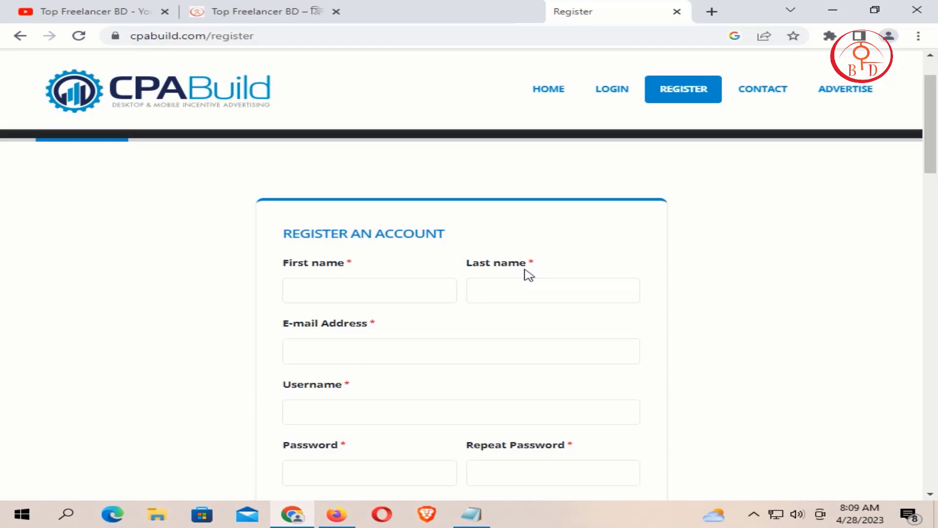
scroll(528, 274, "down", 3)
scroll(526, 270, "down", 7)
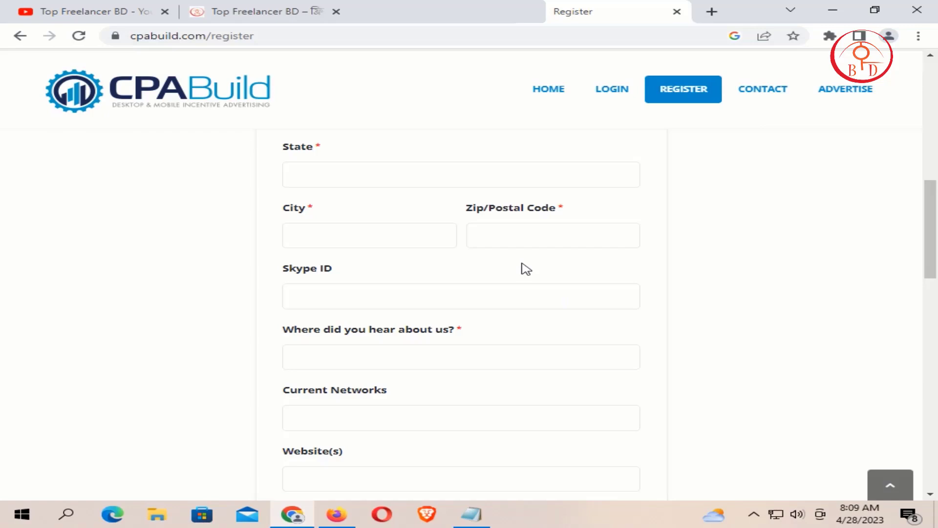
scroll(571, 286, "down", 8)
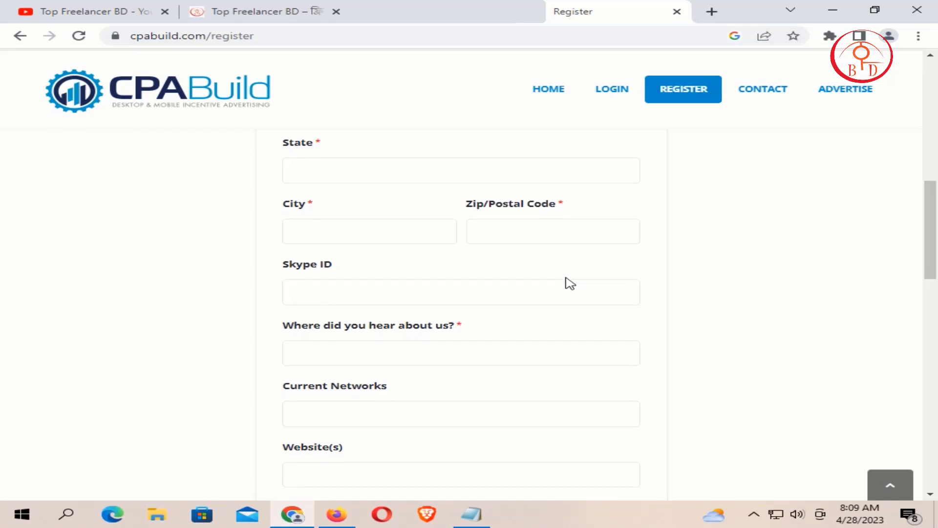
scroll(547, 256, "down", 8)
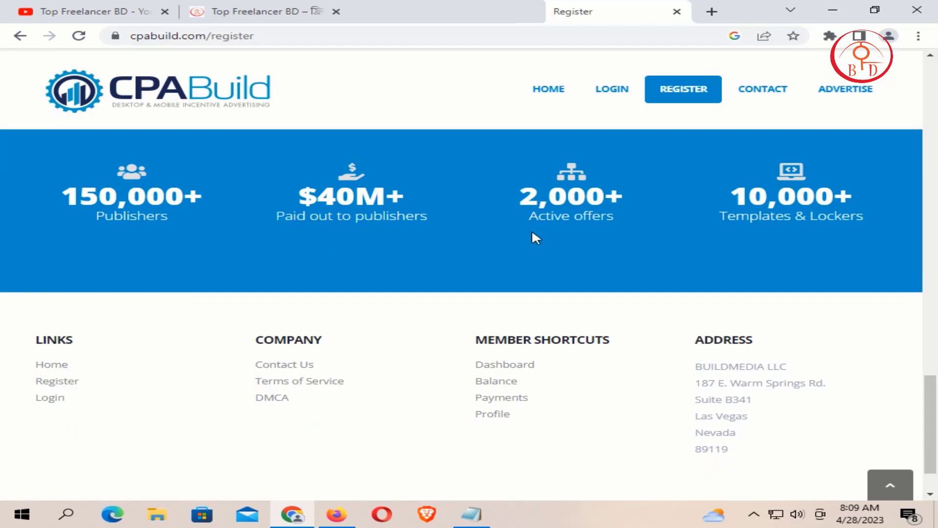
Step: Switch to Firefox and load the copied CPABuild referral registration link
left_click(342, 513)
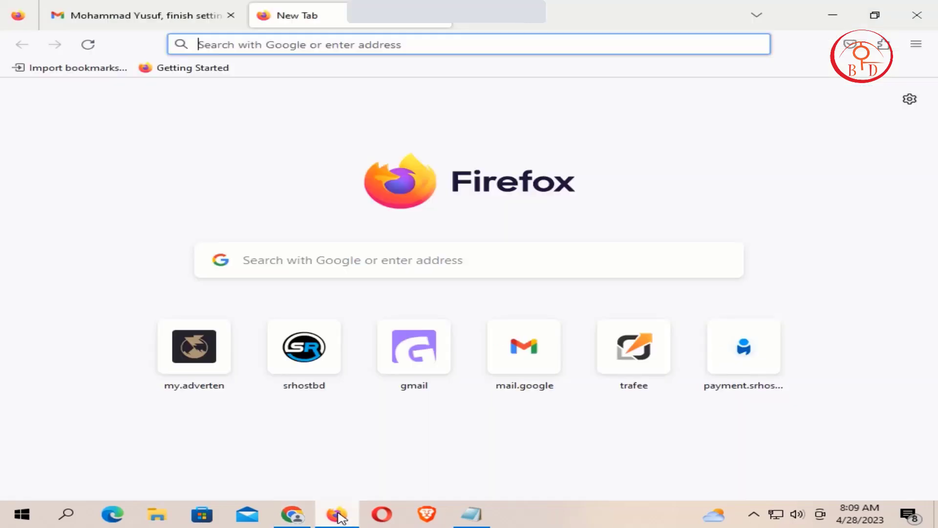
right_click(366, 44)
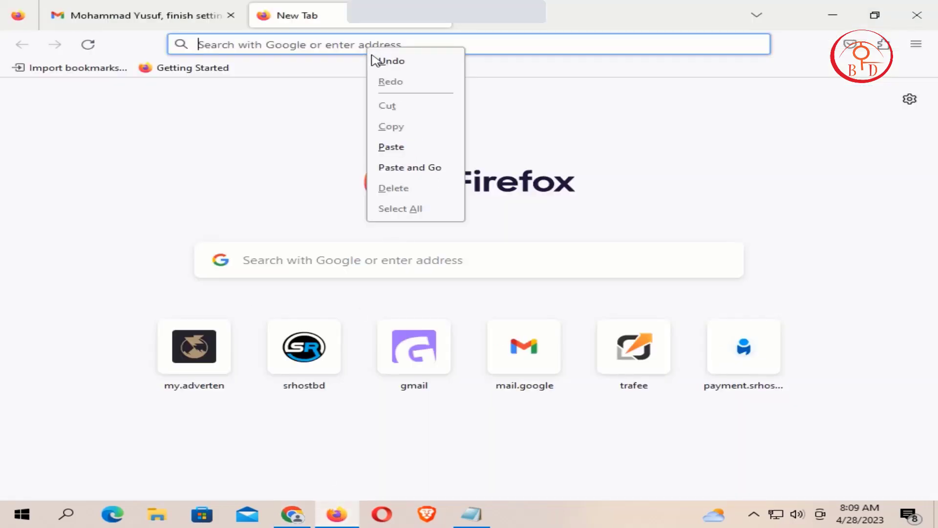
left_click(399, 149)
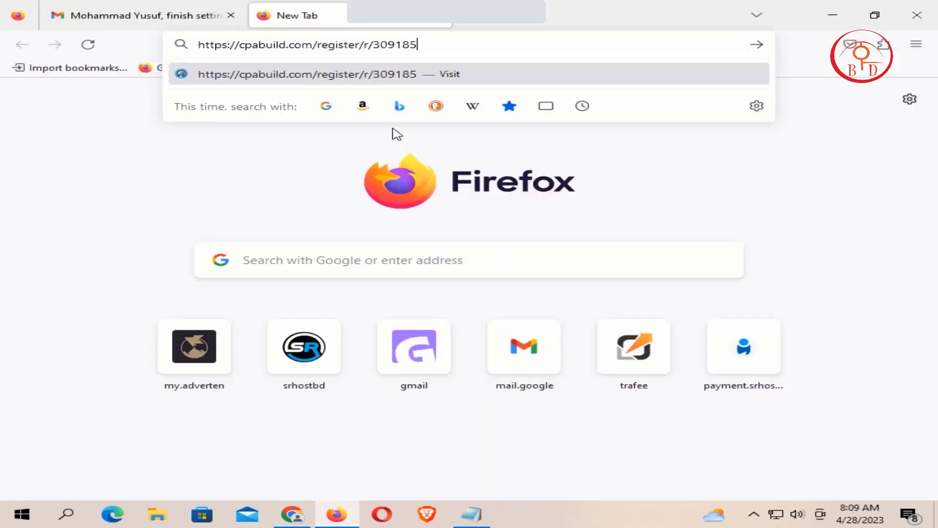
key("Return")
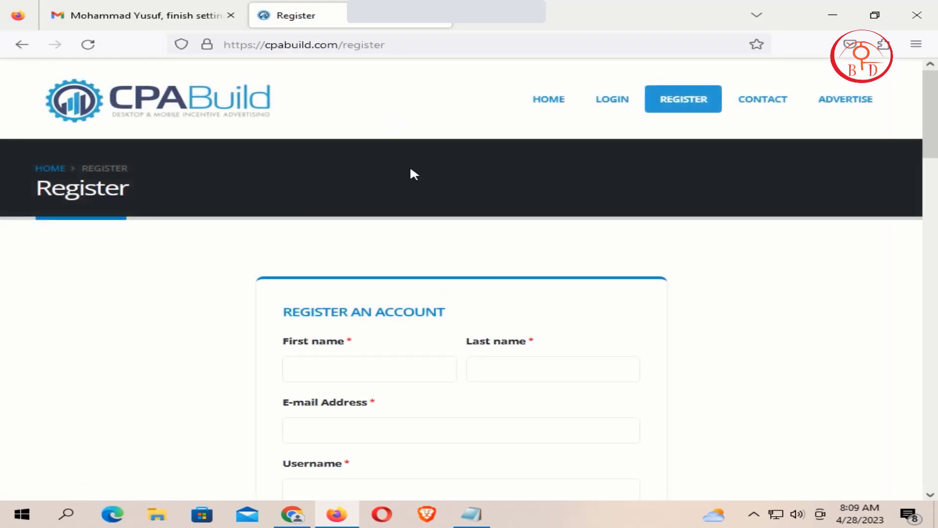
Step: Look over the registration form and paste the applicant's name into the First name field
scroll(483, 252, "down", 3)
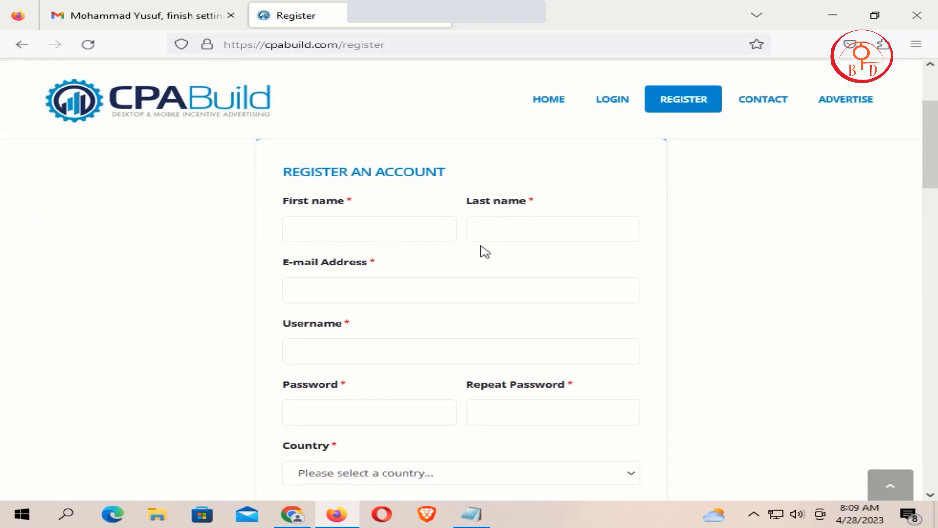
scroll(479, 249, "down", 8)
scroll(401, 252, "up", 10)
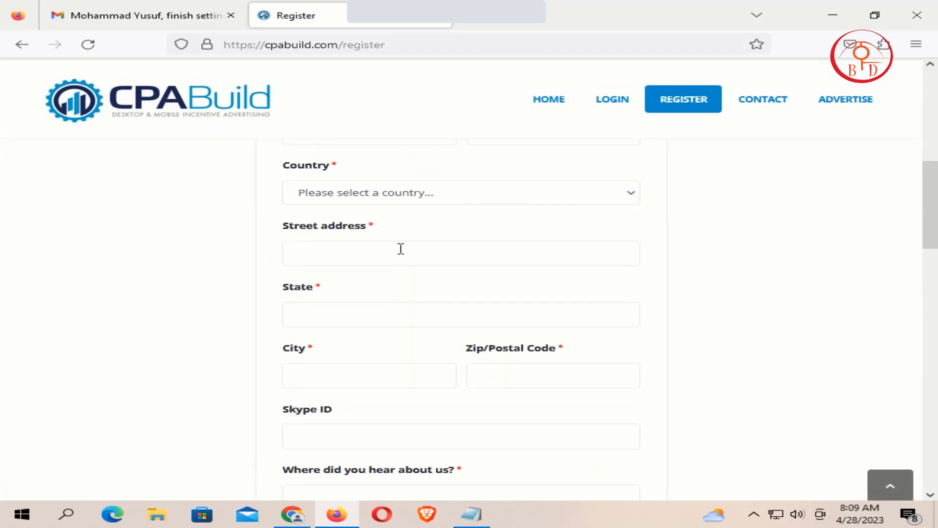
left_click(317, 219)
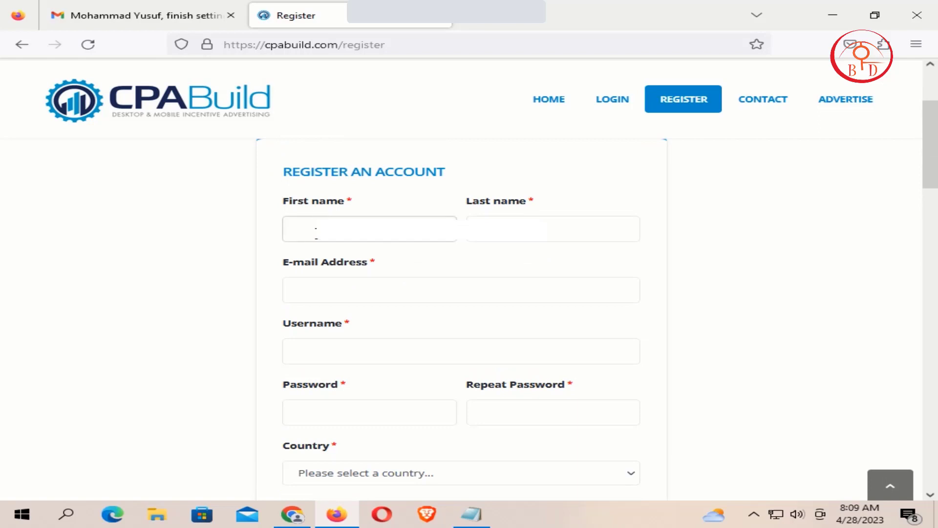
right_click(316, 237)
left_click(380, 358)
Step: Paste the applicant's full name into the Last name field and trim it to the last name only
left_click(551, 230)
right_click(552, 231)
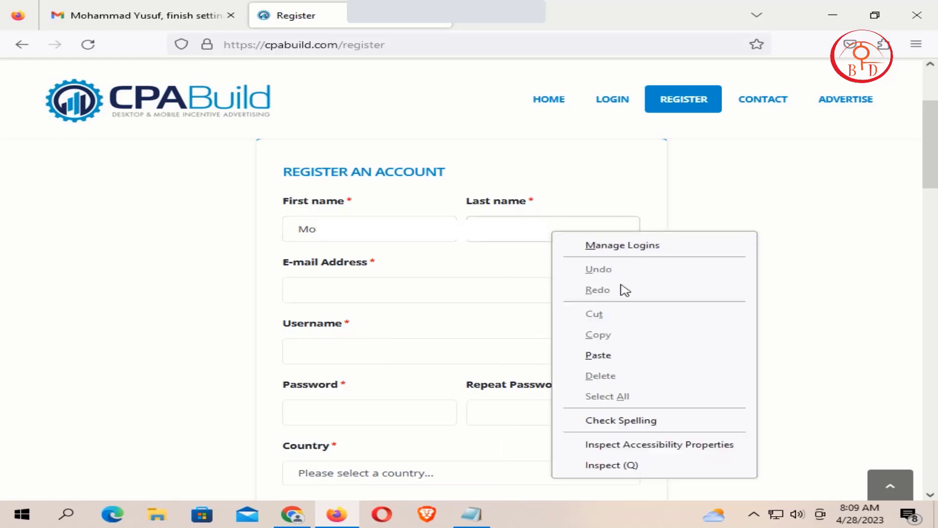
left_click(601, 355)
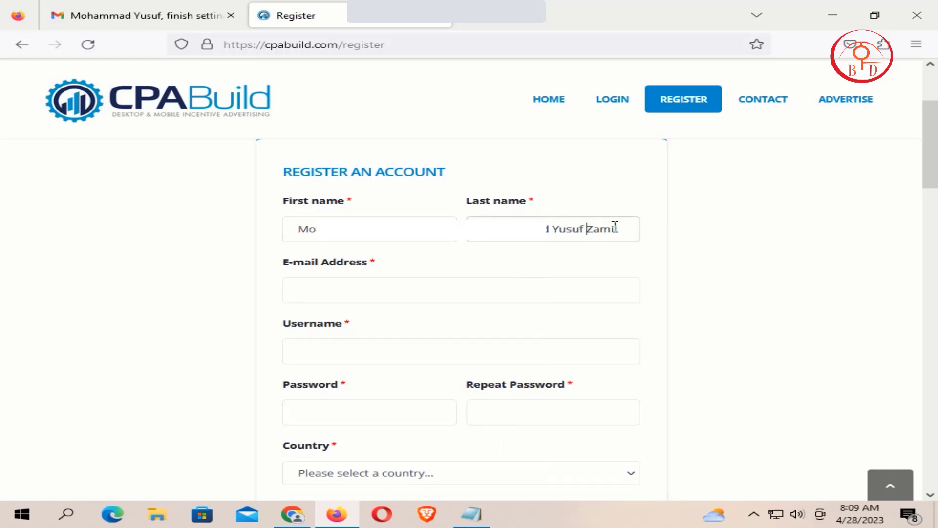
key("Left")
key("Left")
key("Left")
key("Left")
key("Left")
key("BackSpace")
key("BackSpace")
key("shift+Home")
key("BackSpace")
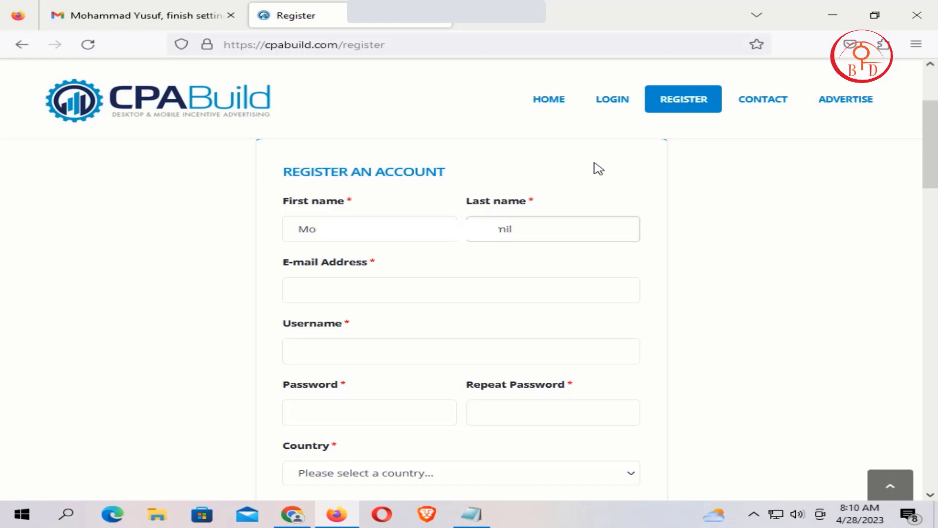
Step: Copy the applicant's e-mail from the Notepad document and paste it into the form's E-mail Address field in Firefox
left_click(454, 523)
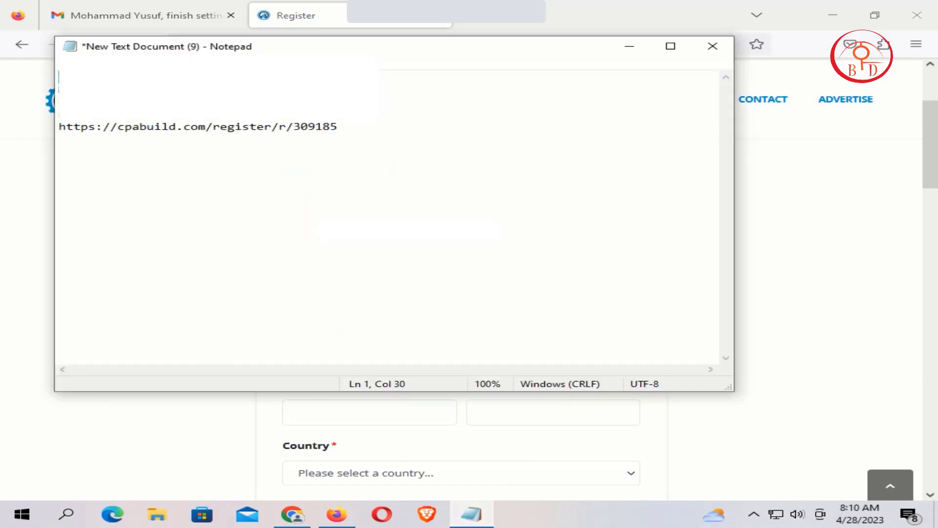
right_click(244, 80)
left_click(293, 125)
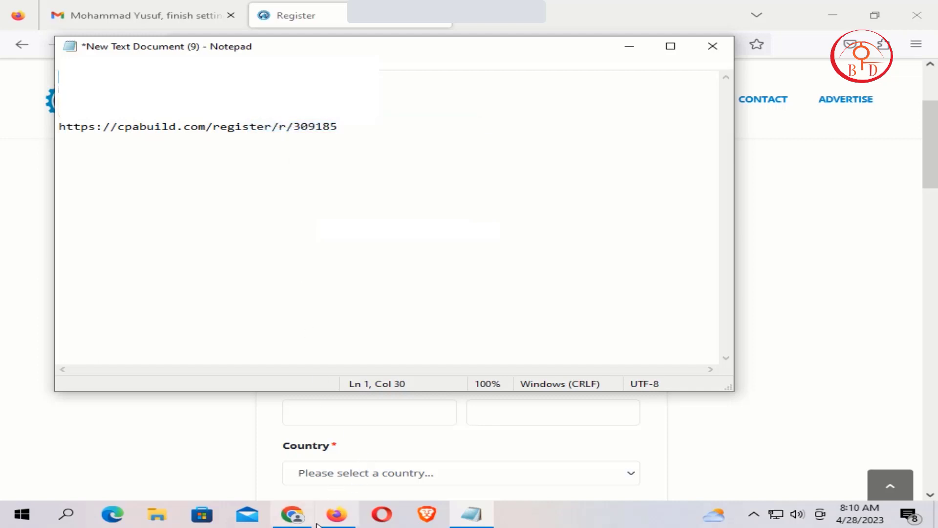
left_click(322, 518)
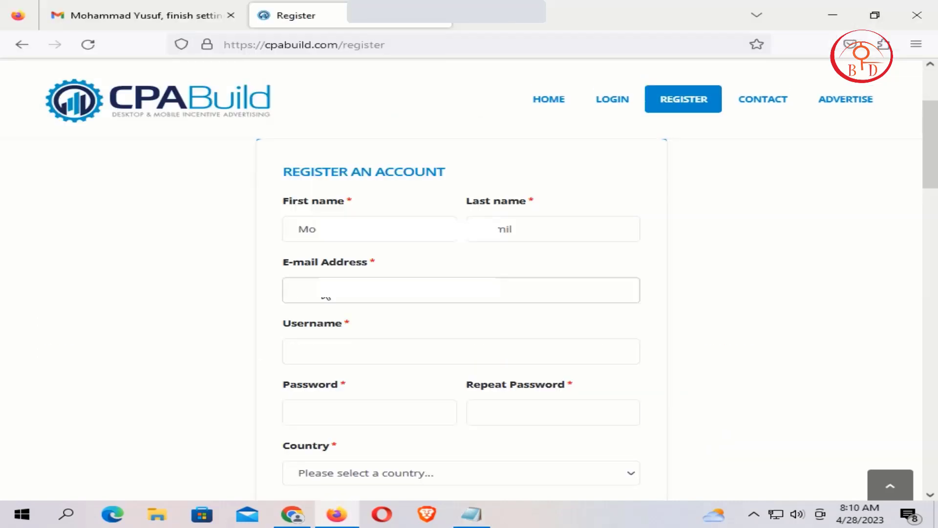
right_click(324, 296)
left_click(339, 413)
Step: Copy the applicant's first name from the First name field and paste it into the Username field
scroll(404, 274, "down", 2)
left_click(387, 285)
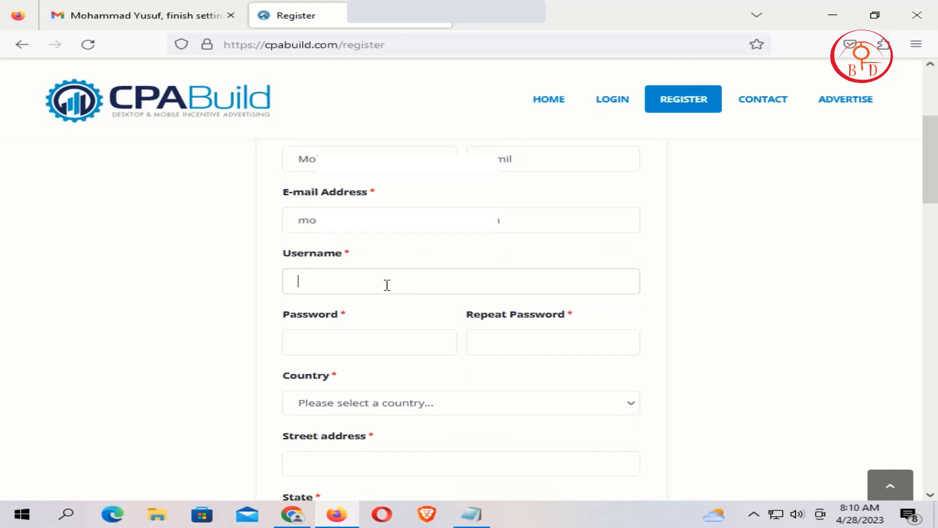
scroll(386, 285, "up", 2)
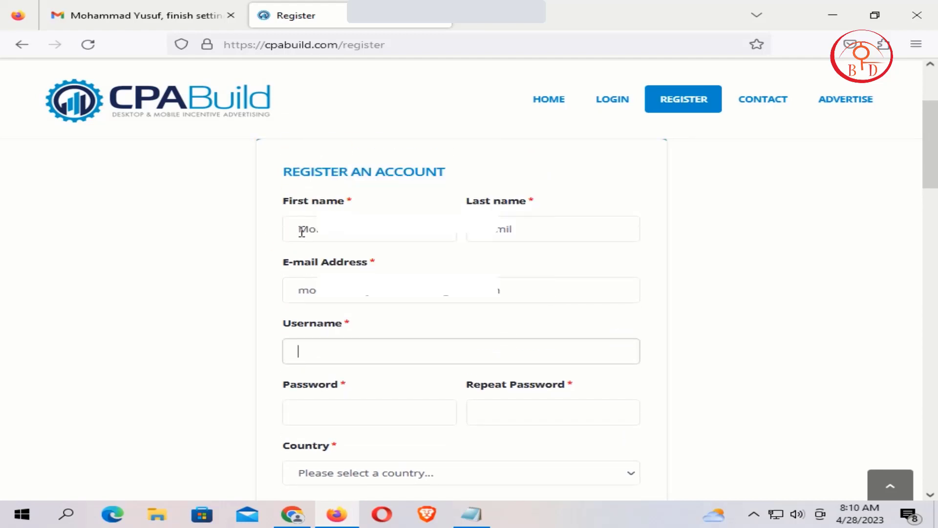
left_click_drag(298, 230, 370, 235)
right_click(359, 234)
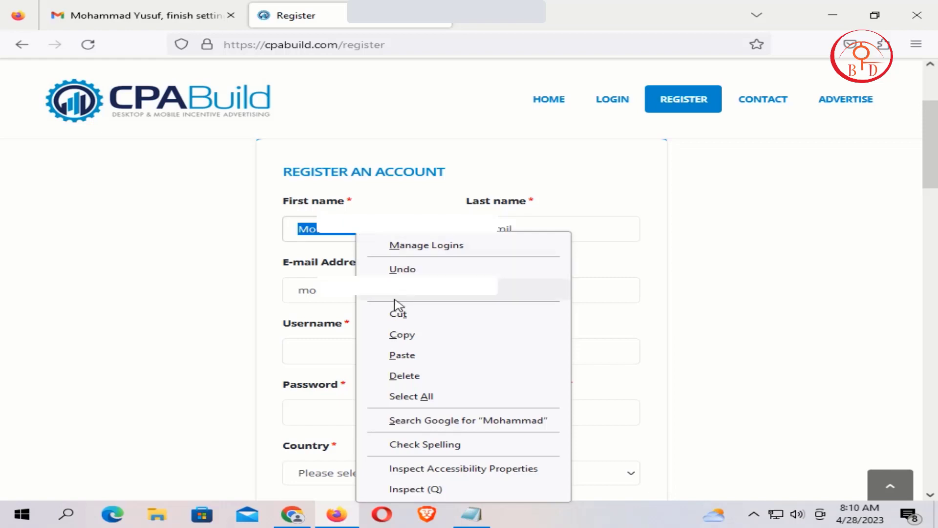
left_click(413, 335)
left_click(320, 343)
right_click(320, 342)
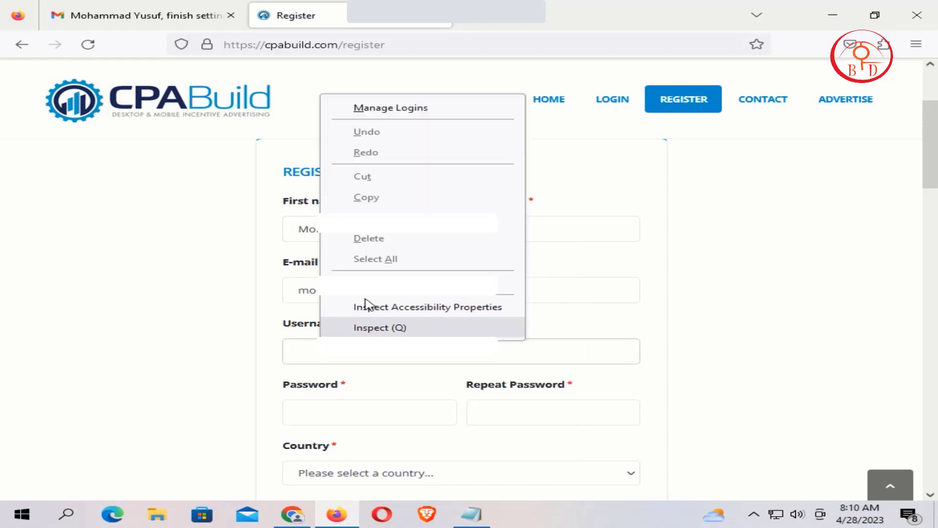
left_click(361, 218)
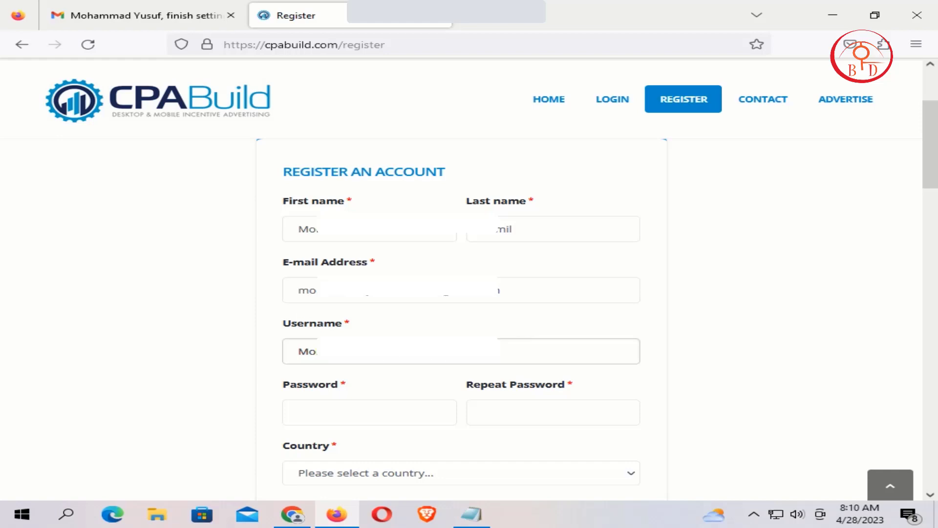
Step: Enter the account password in the Password field and again in the Repeat Password field
scroll(440, 330, "down", 2)
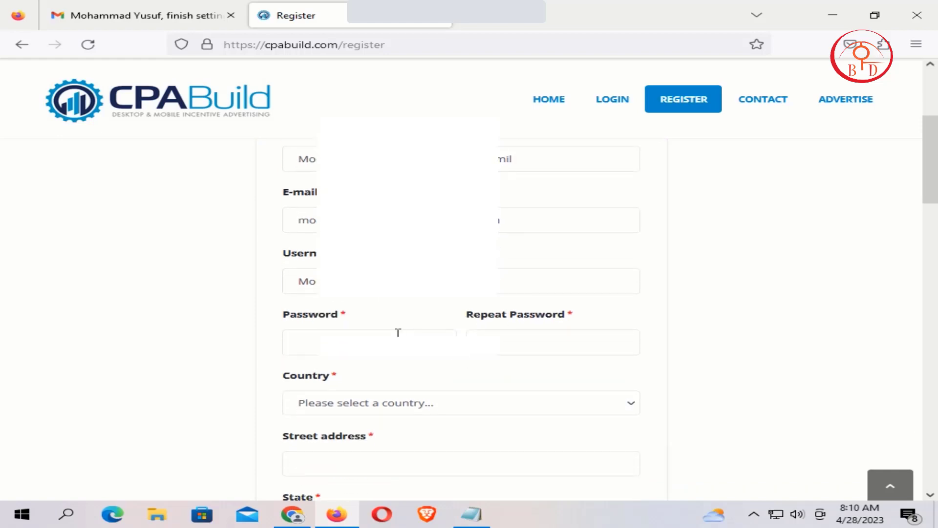
left_click(397, 341)
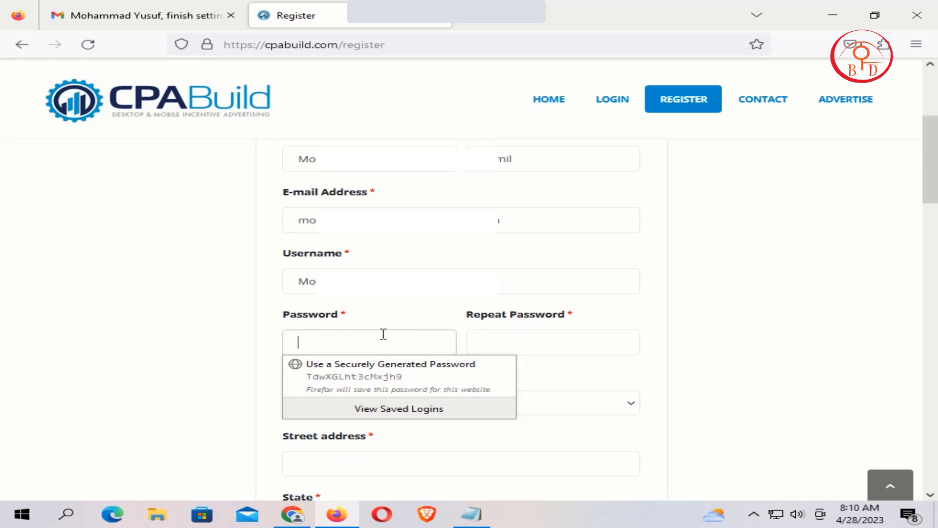
type("*")
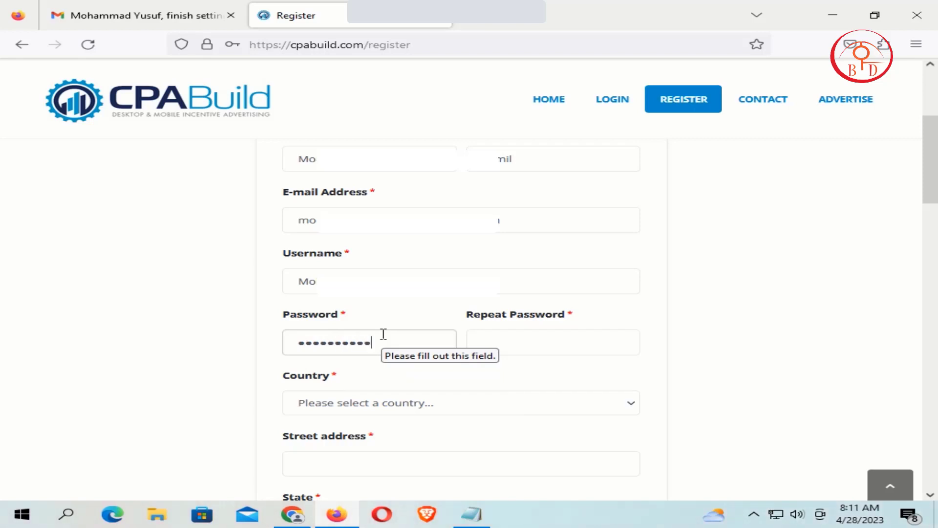
left_click(502, 344)
type("*******")
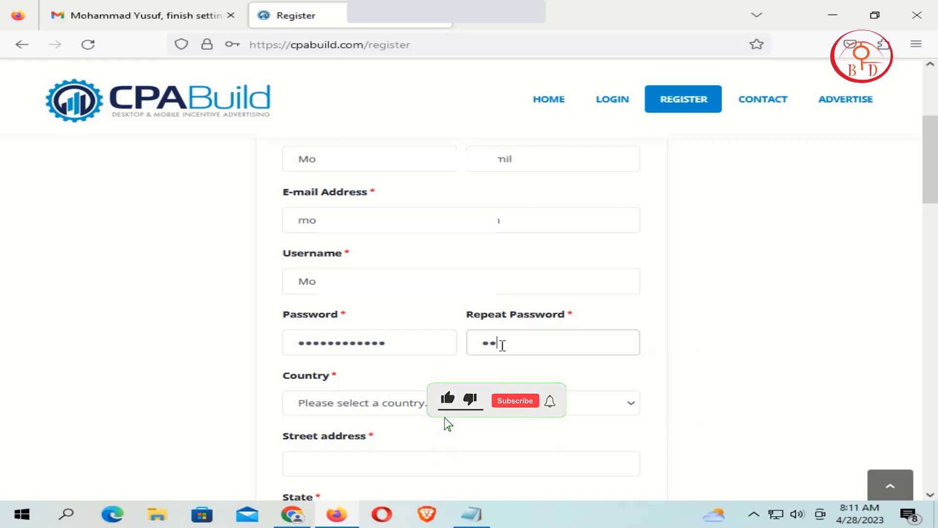
type("******")
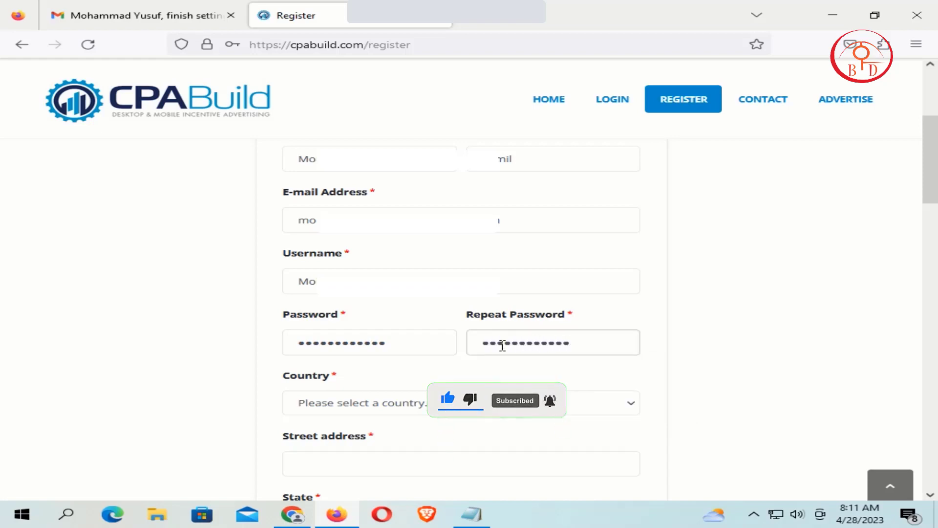
Step: Set the Country to Bangladesh
scroll(494, 346, "down", 2)
left_click(431, 337)
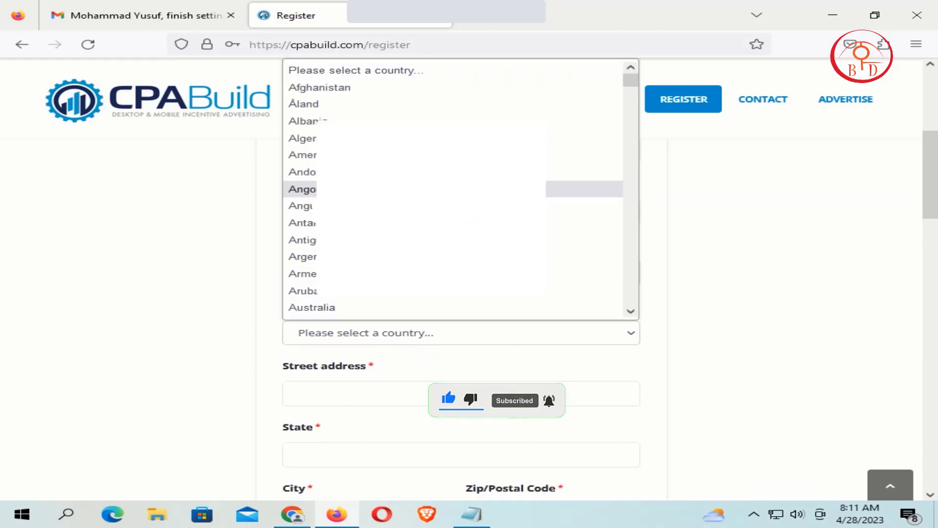
scroll(429, 205, "down", 2)
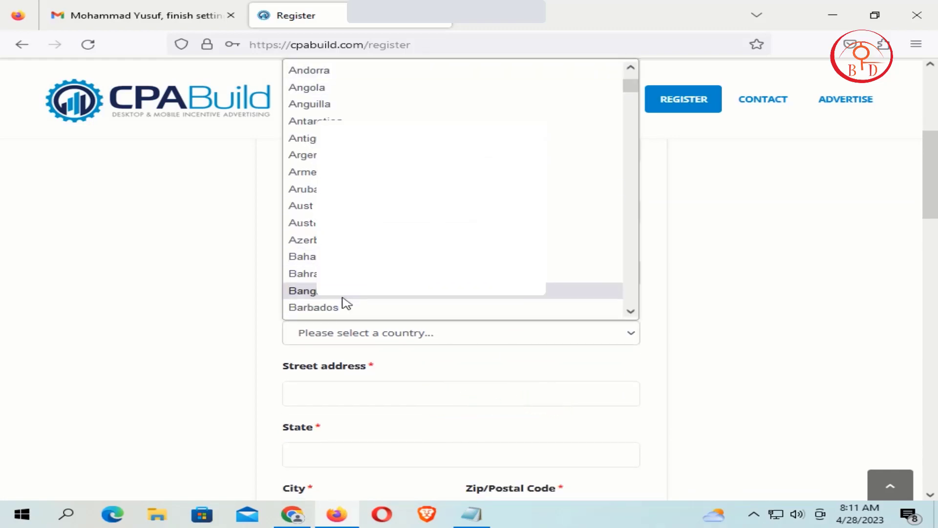
left_click(313, 290)
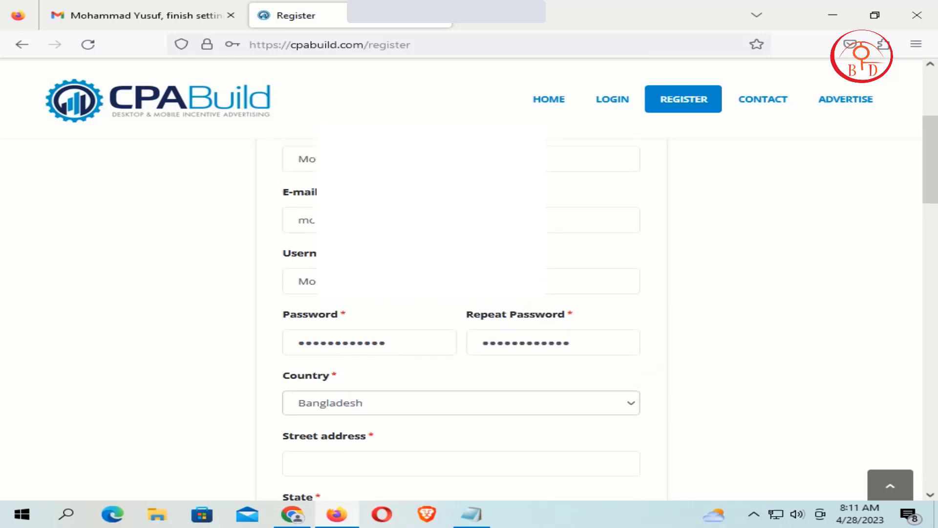
Step: Copy the applicant's street address from the Notepad document and paste it into the form's Street address field in Firefox
scroll(462, 317, "down", 2)
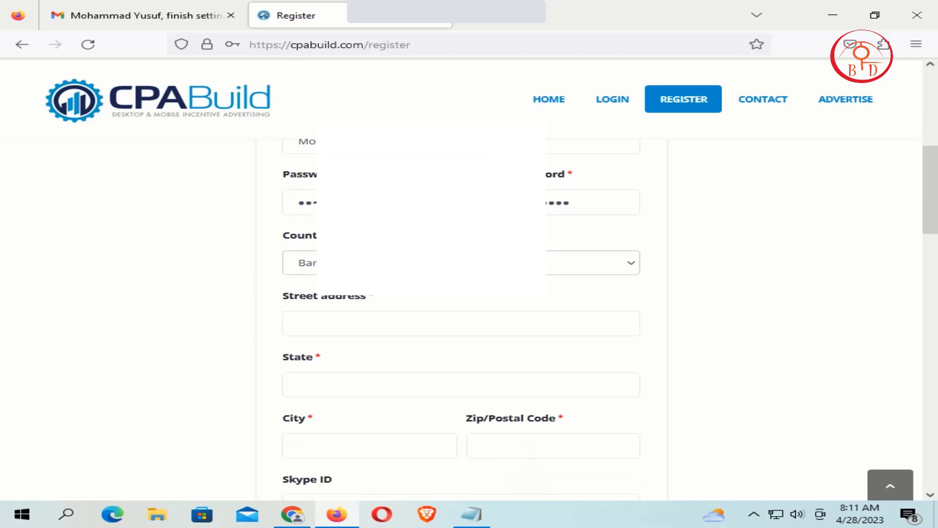
left_click(351, 322)
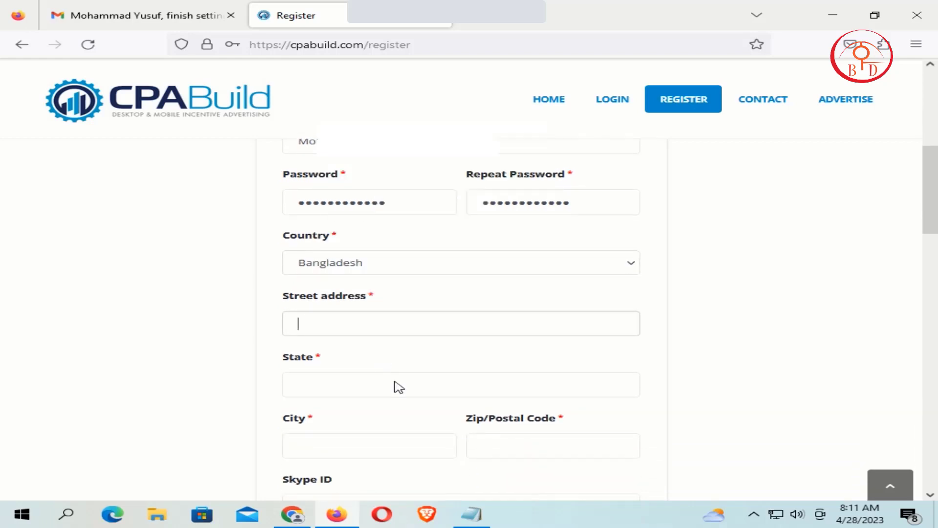
left_click(471, 514)
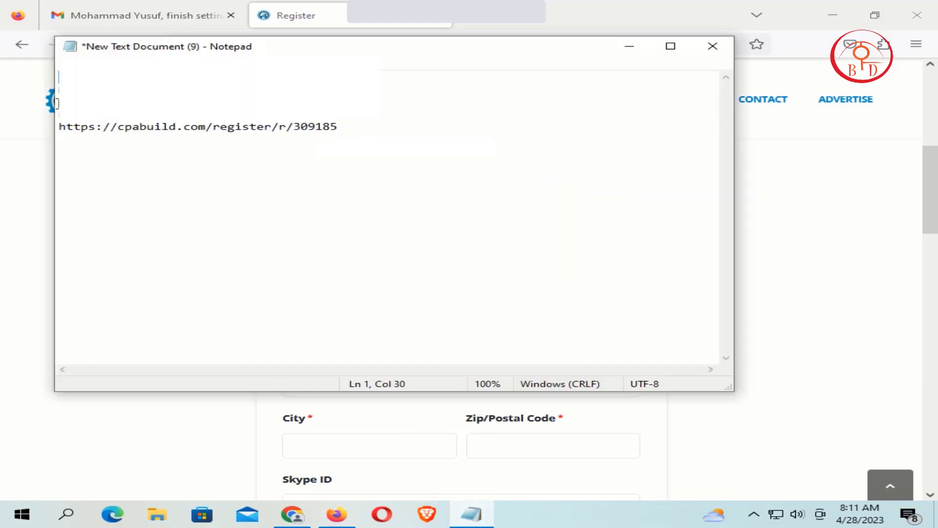
key("alt+Tab")
right_click(352, 314)
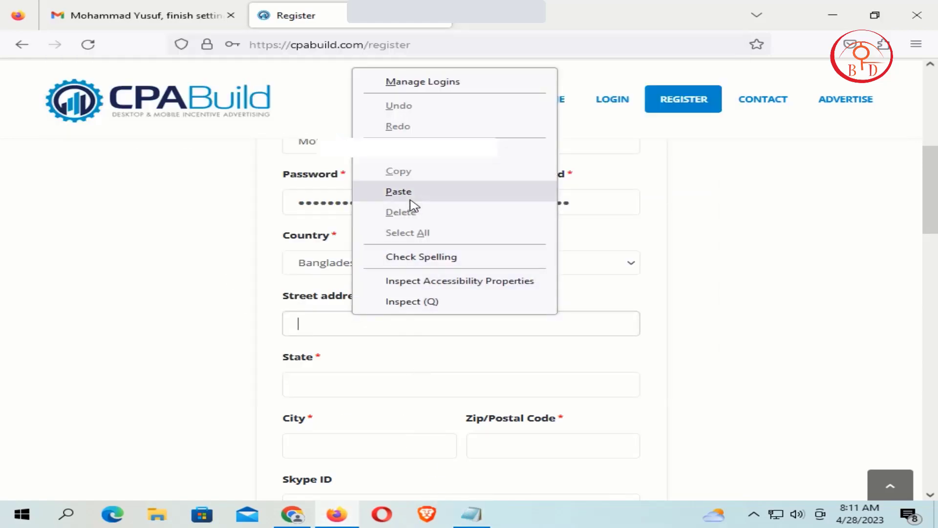
left_click(398, 191)
Step: Copy the applicant's area name from the Notepad address and paste it into the State field in Firefox
left_click(336, 387)
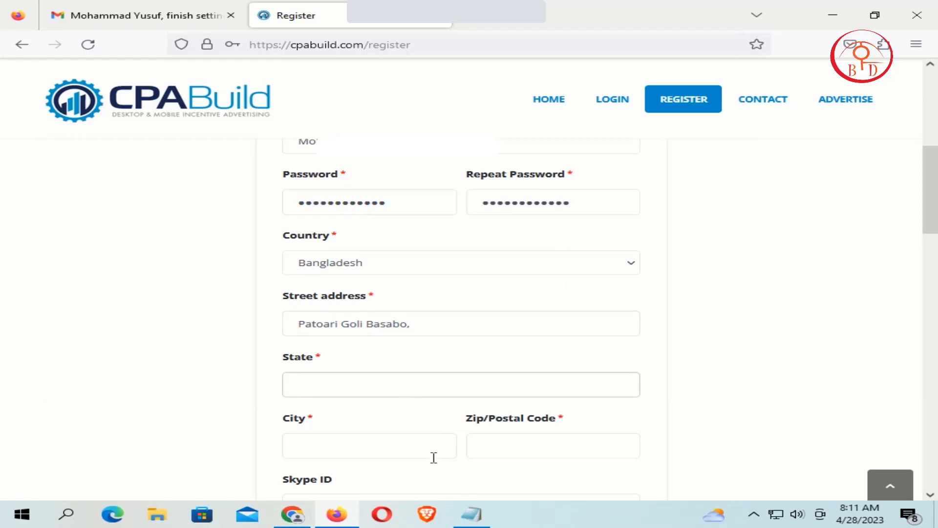
left_click(472, 513)
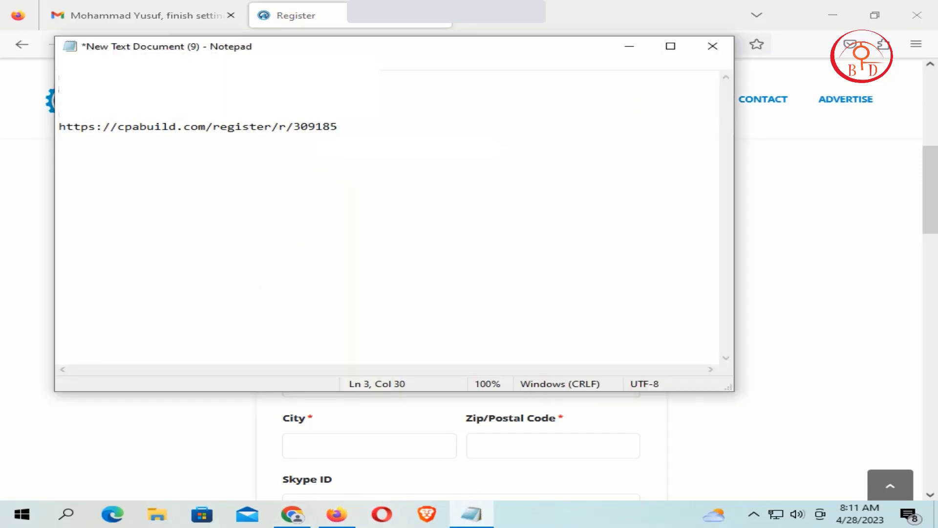
right_click(264, 103)
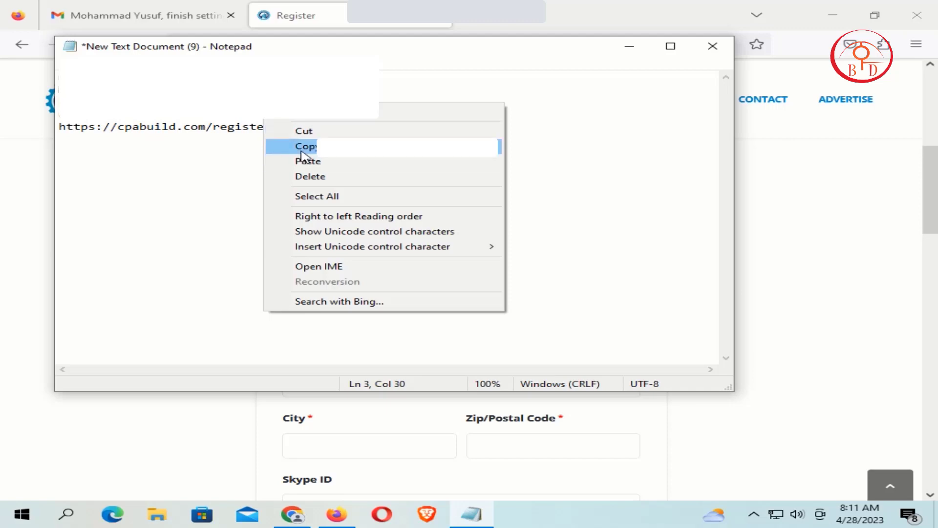
left_click(301, 151)
left_click(337, 514)
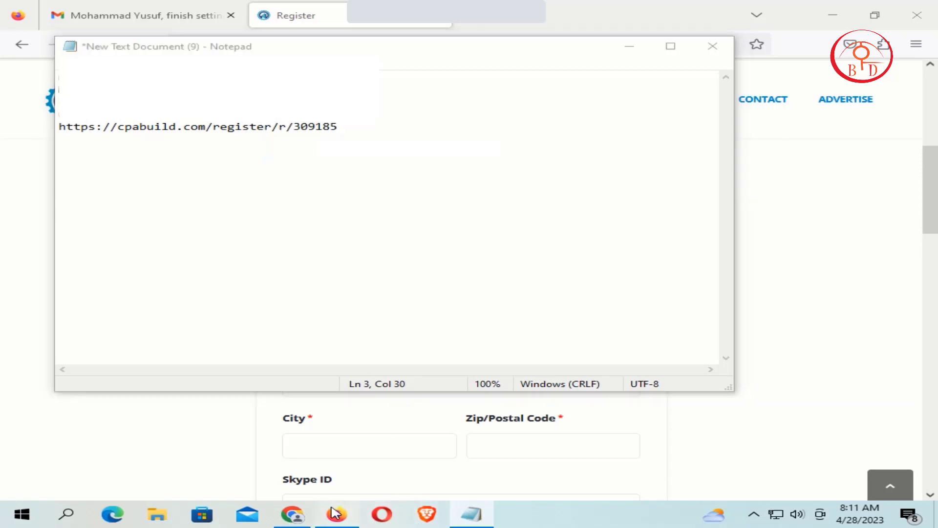
right_click(342, 381)
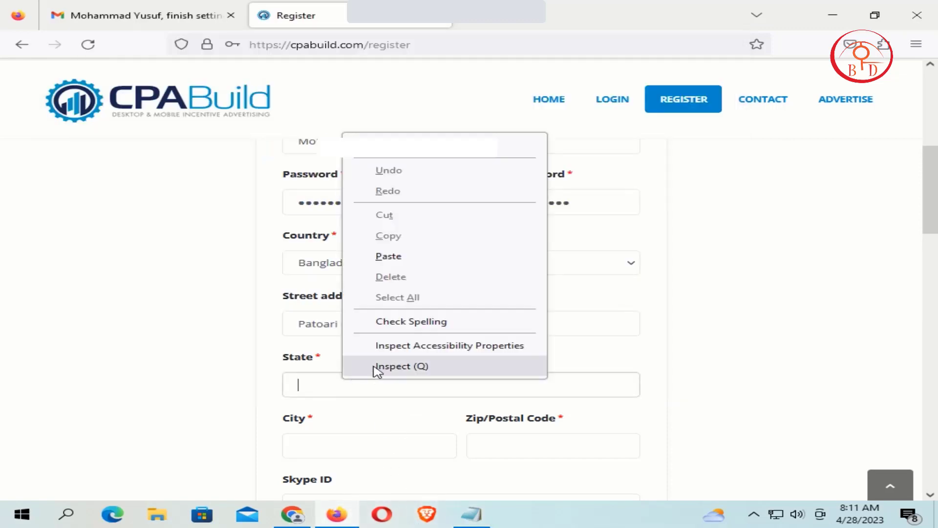
left_click(387, 257)
Step: Fill in the applicant's city and Zip/Postal Code, checking the code against the address in Notepad
scroll(413, 385, "down", 2)
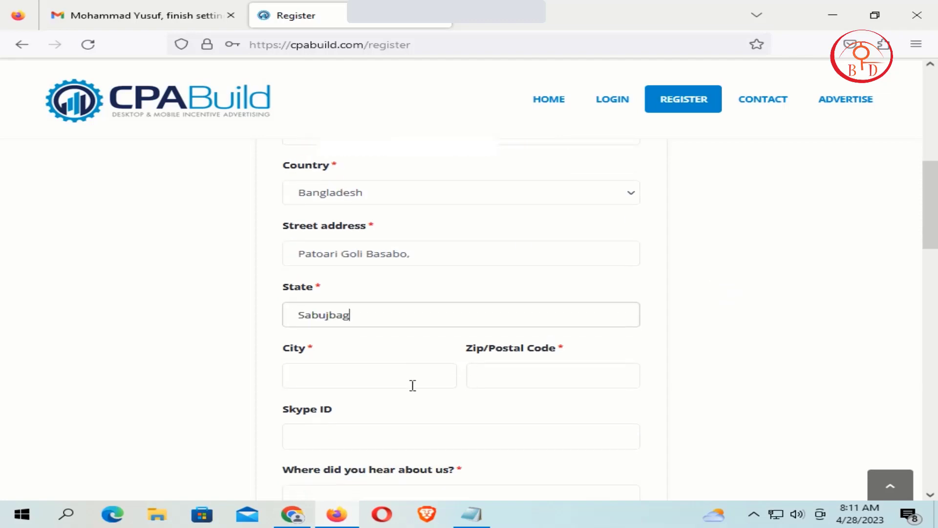
left_click(357, 381)
type("D")
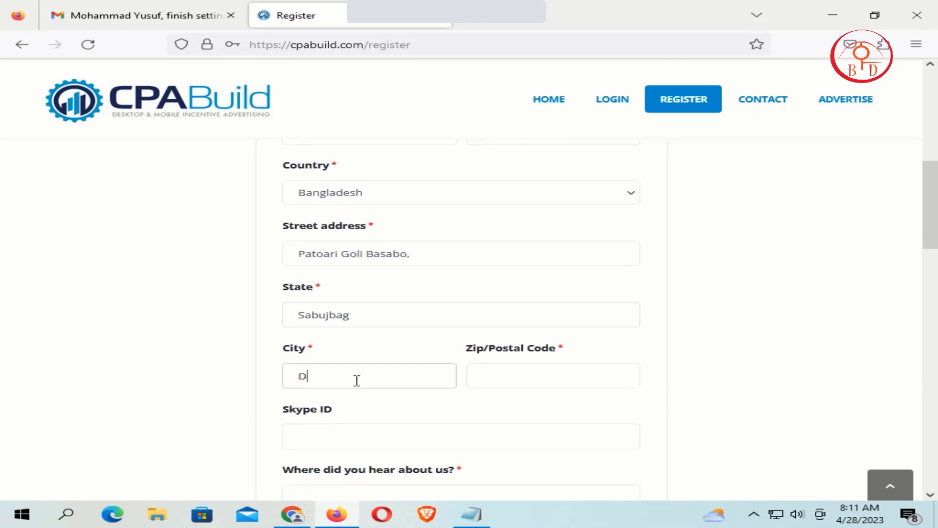
type("haka")
left_click(528, 382)
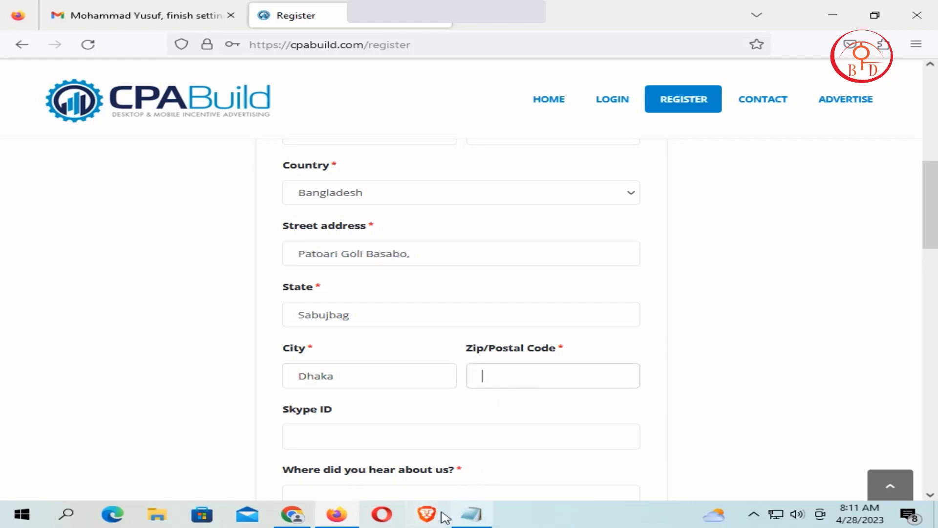
left_click(474, 514)
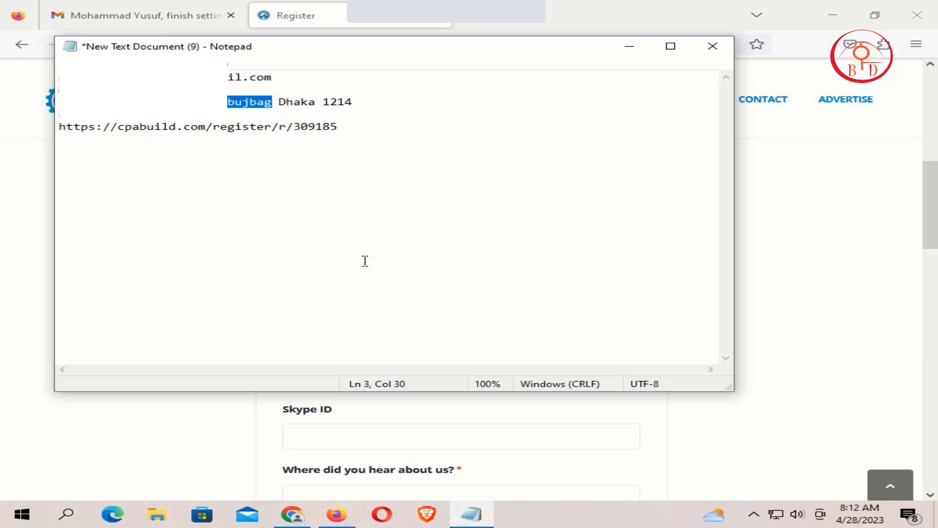
left_click(336, 514)
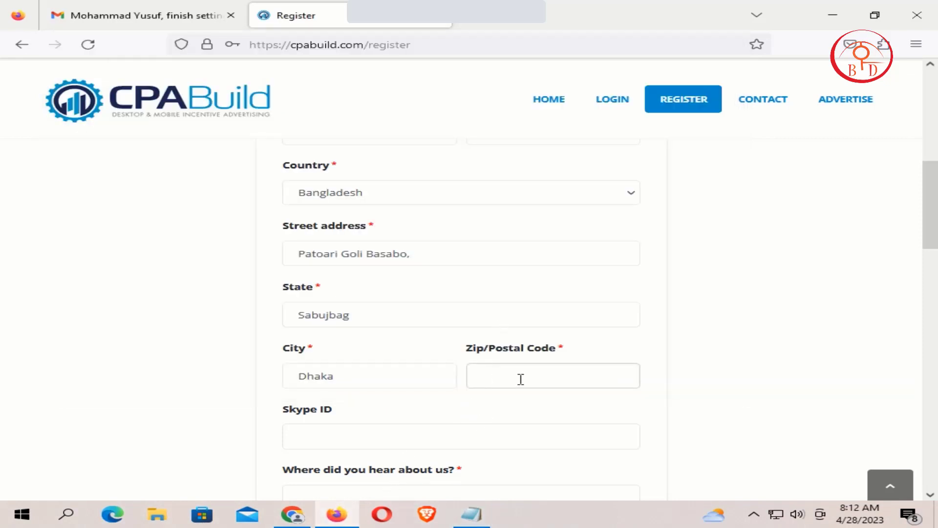
type("1214")
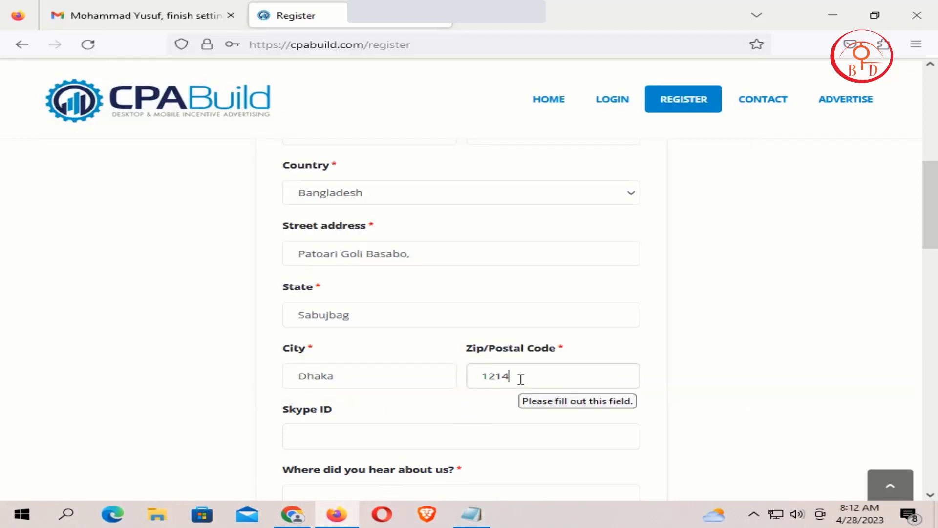
Step: Leave the Skype ID blank and answer "Where did you hear about us?" with "google"
scroll(493, 320, "down", 3)
left_click(318, 296)
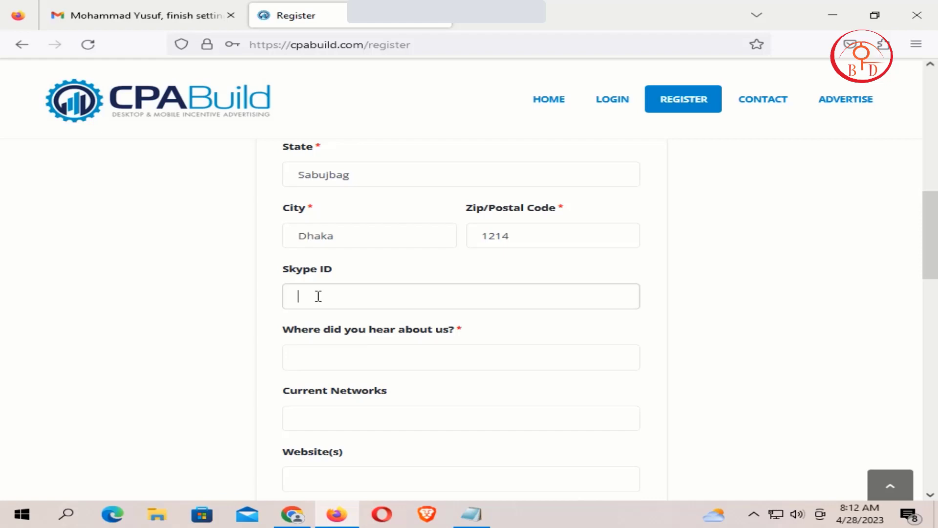
scroll(366, 242, "up", 3)
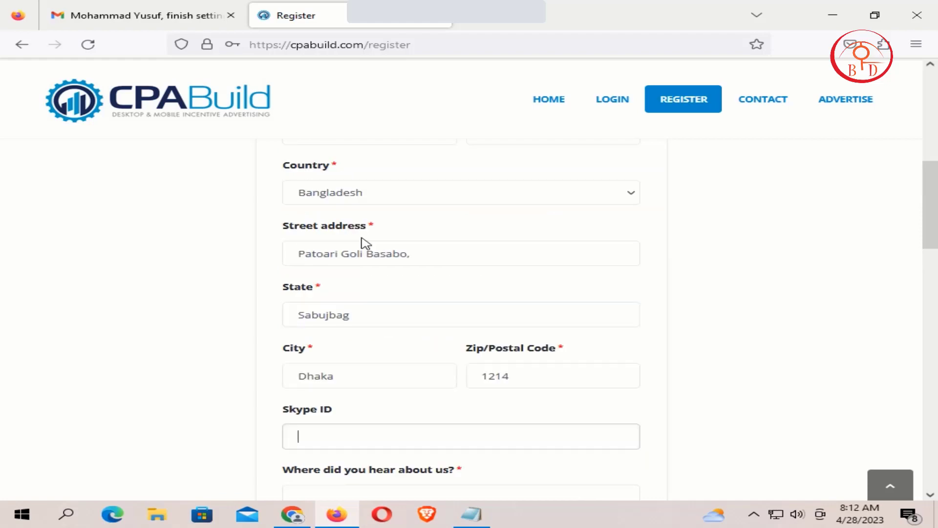
scroll(366, 243, "down", 2)
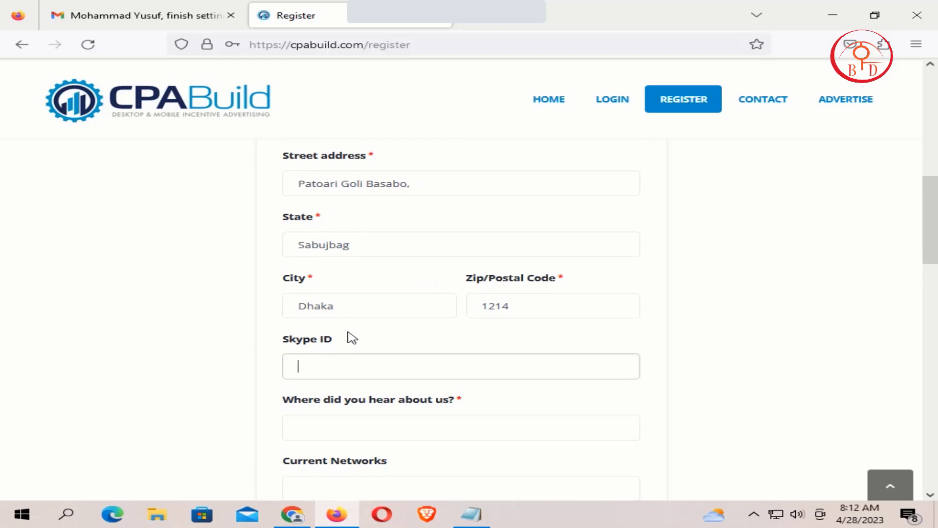
scroll(349, 337, "down", 2)
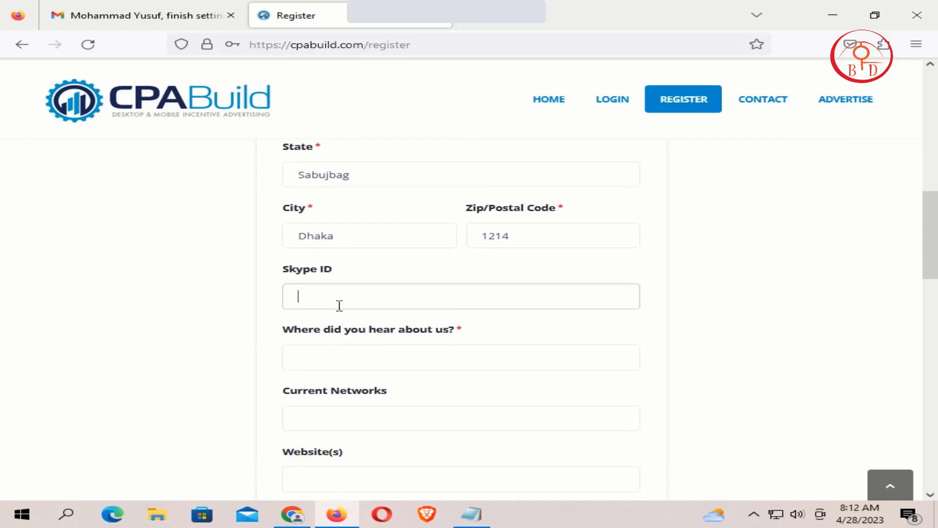
left_click(371, 359)
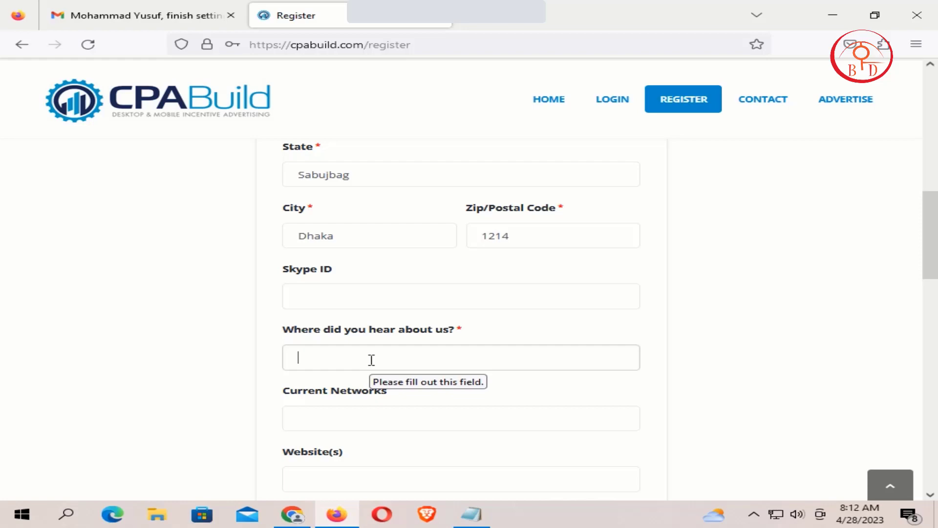
type("google")
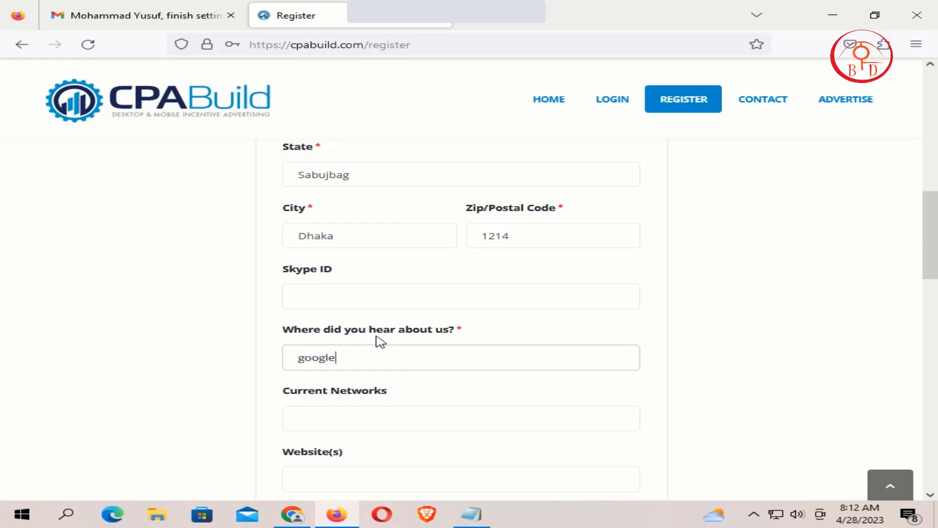
Step: Enter "affmain" as the applicant's Current Networks in the registration form
scroll(483, 334, "down", 2)
left_click(335, 345)
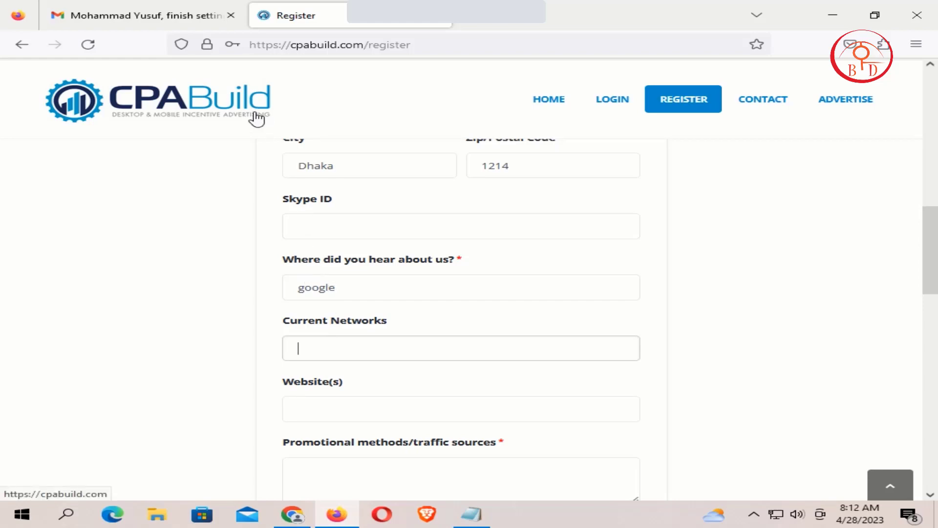
type("fmain")
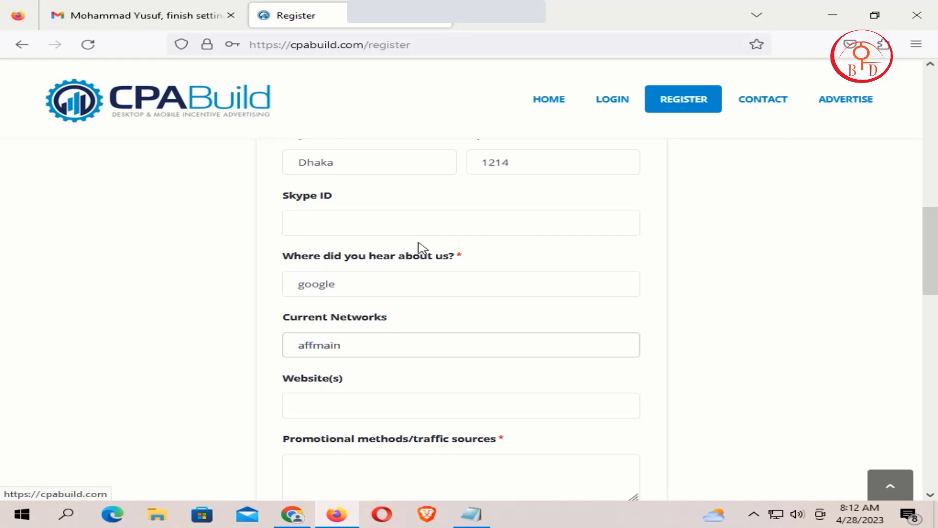
scroll(314, 320, "down", 1)
left_click(345, 359)
left_click(342, 335)
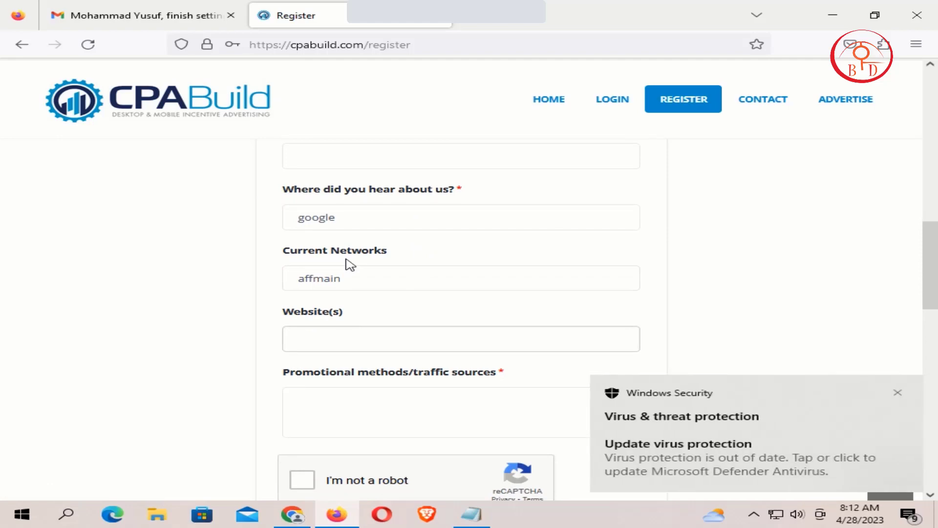
left_click(896, 393)
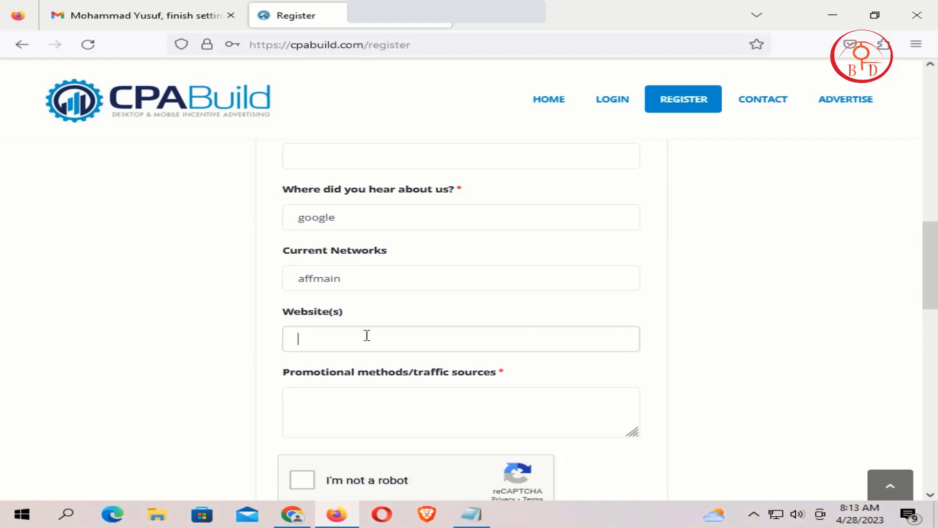
type("www.")
key("BackSpace")
type("b")
key("ctrl+a")
type("www.ejobscircular")
type(".com")
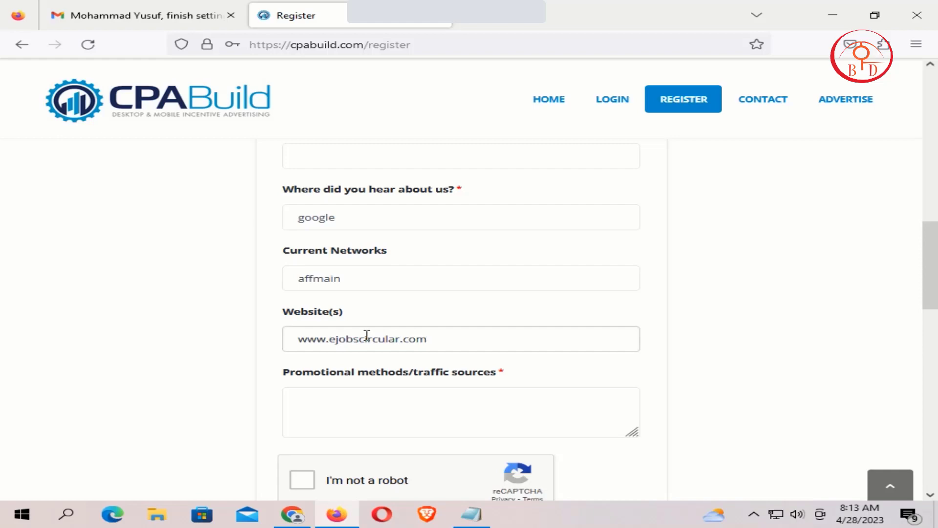
Step: Fill in Promotional methods/traffic sources with "Facebook, twitter, LinkedIn", using the spelling suggestion for LinkedIn
scroll(402, 367, "down", 3)
left_click(398, 285)
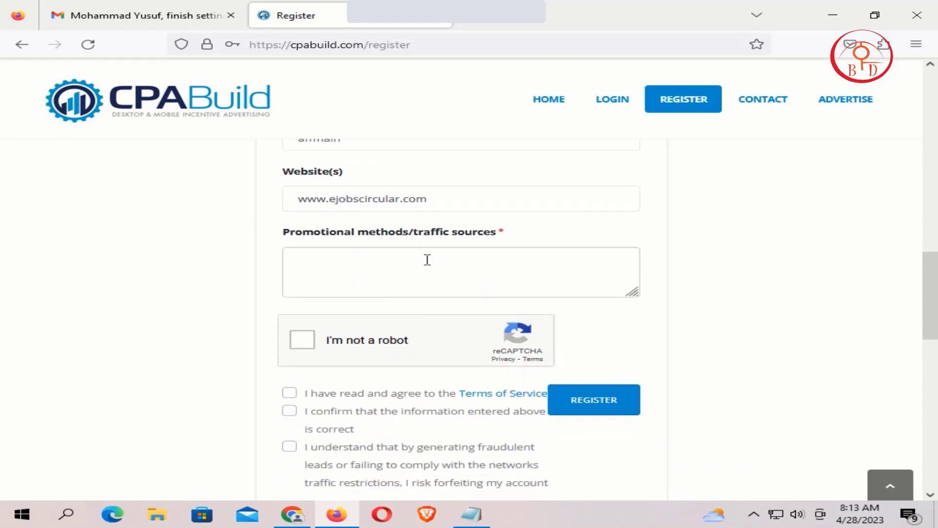
scroll(427, 259, "up", 7)
scroll(431, 263, "down", 7)
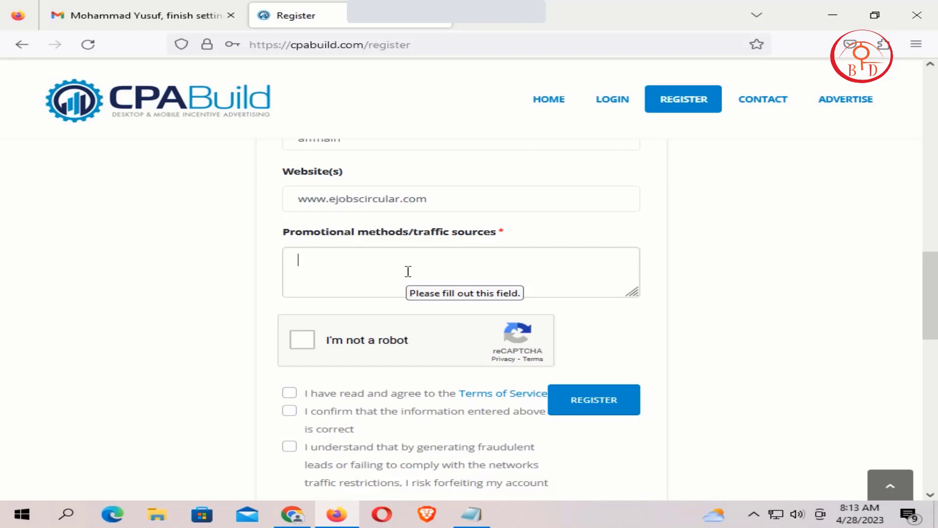
type("Facebook, twitter")
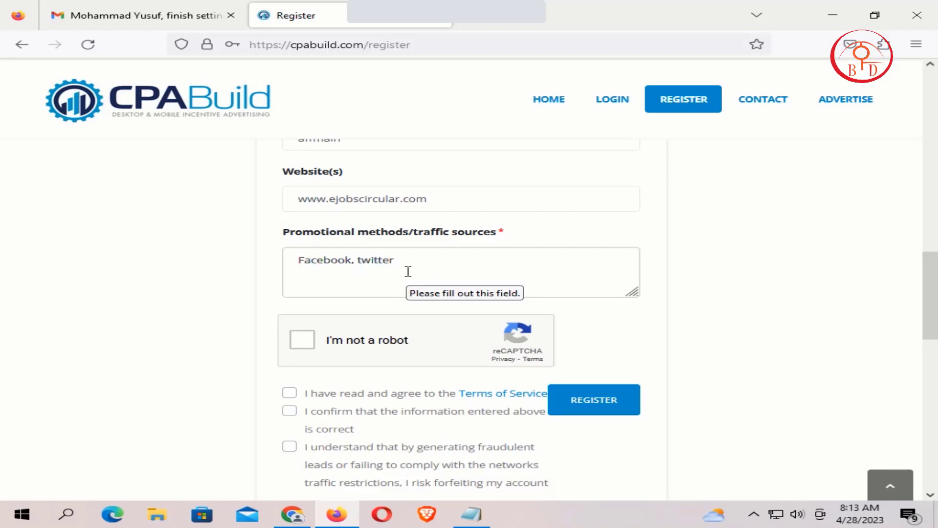
type(", linkdine")
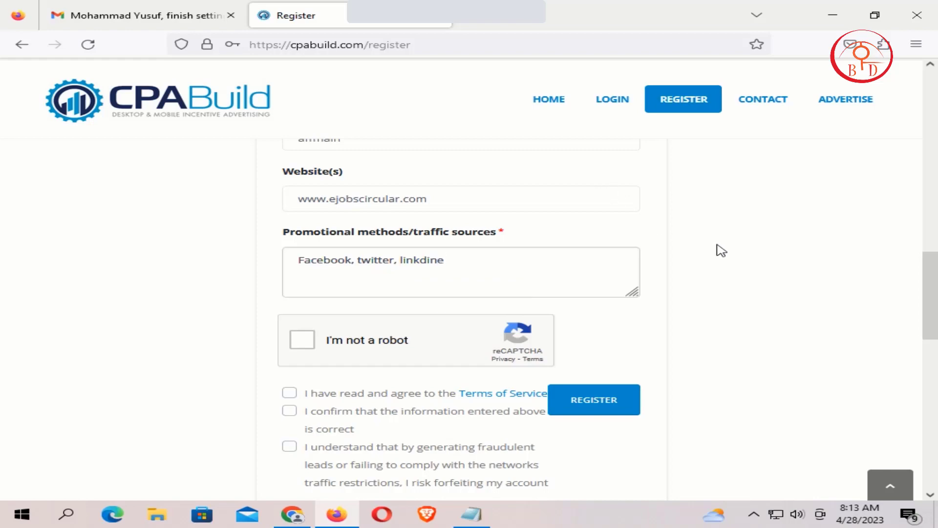
left_click(718, 249)
right_click(426, 264)
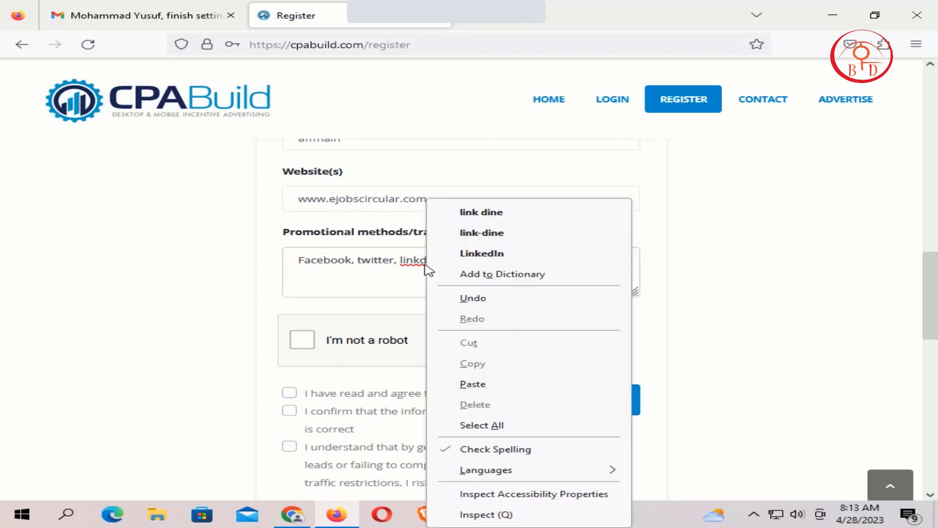
left_click(482, 259)
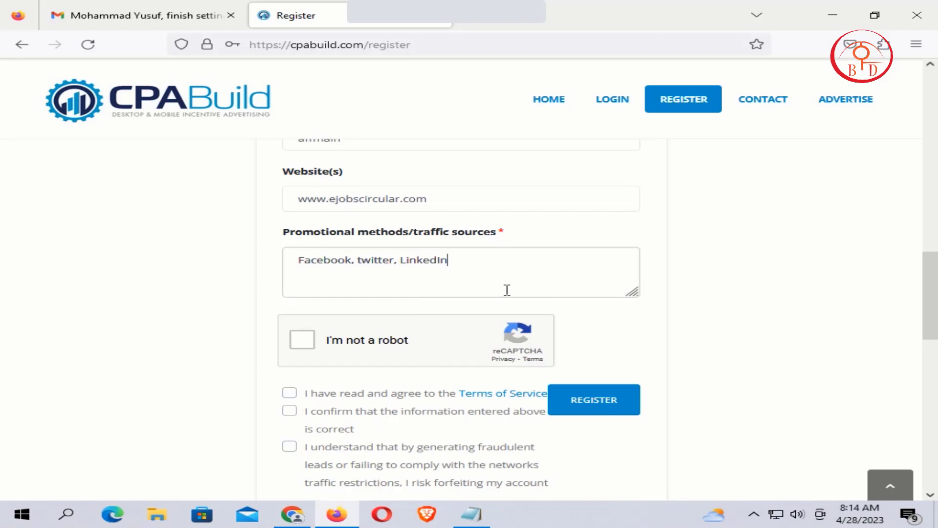
Step: Complete the "I'm not a robot" check and accept the Terms of Service, information accuracy and fraudulent leads statements
left_click(295, 348)
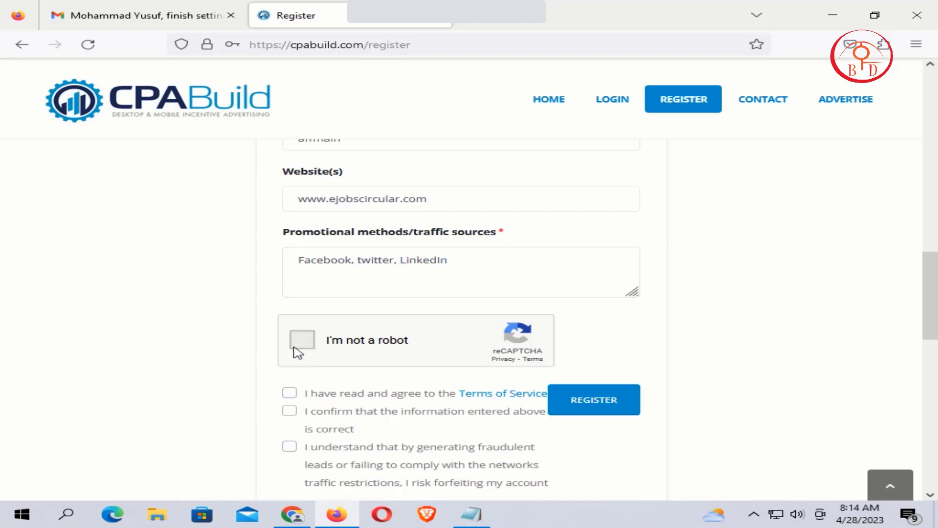
scroll(424, 287, "down", 2)
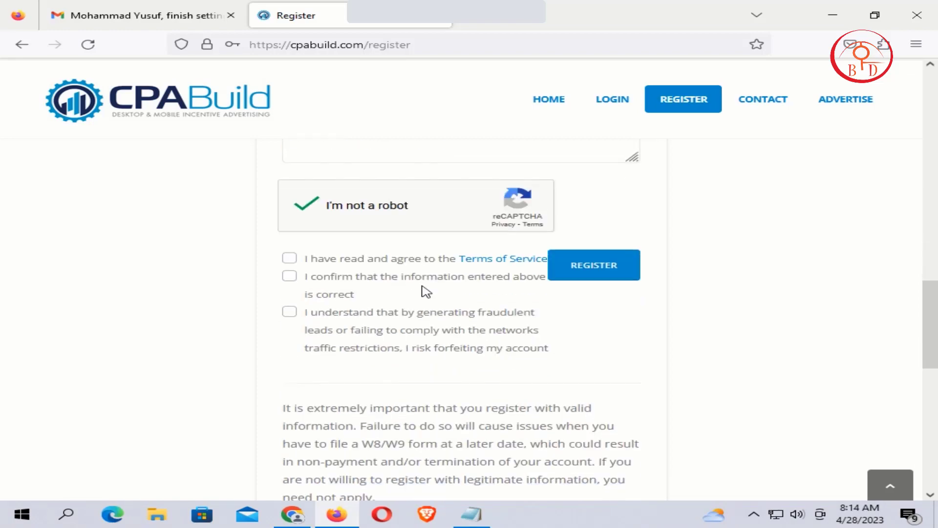
scroll(425, 291, "up", 1)
left_click(289, 323)
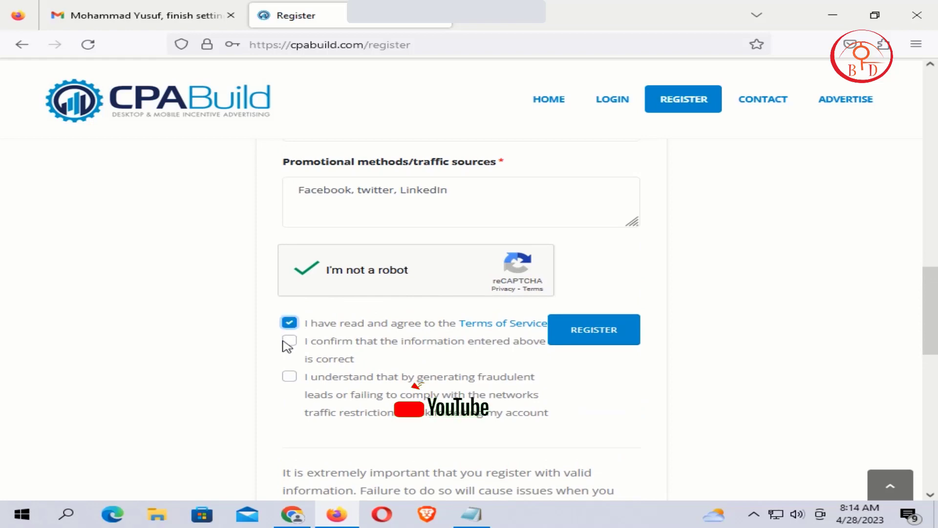
left_click(289, 341)
scroll(352, 337, "down", 2)
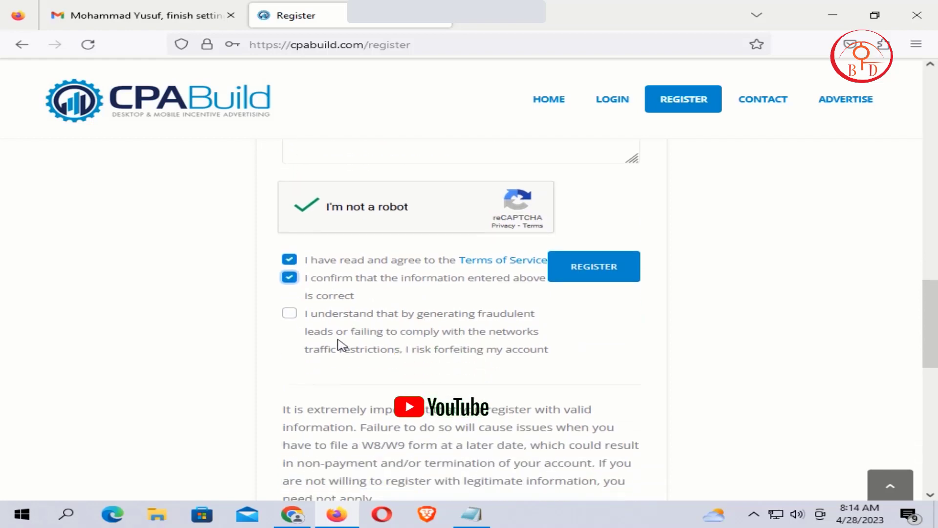
left_click(289, 306)
scroll(407, 315, "down", 4)
scroll(404, 310, "up", 5)
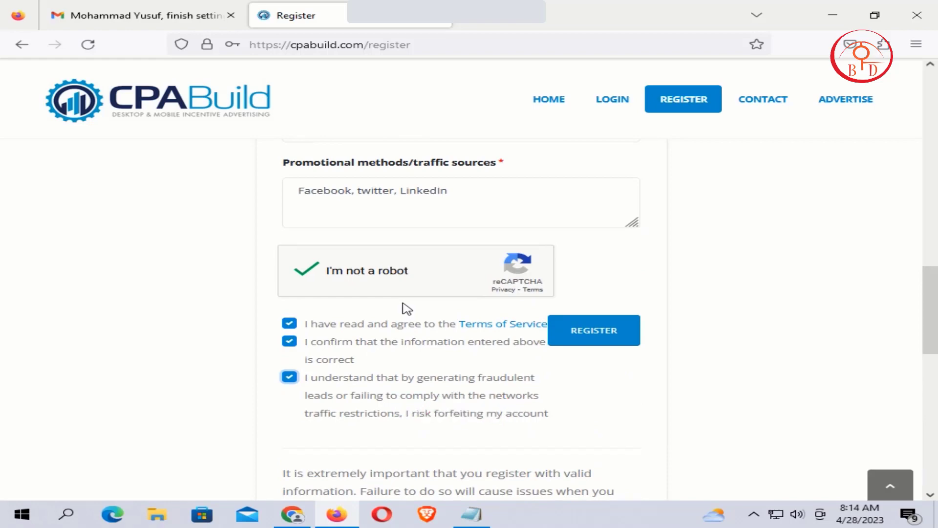
Step: Submit the registration with its login saved in the browser, and open the application status page
scroll(406, 308, "down", 2)
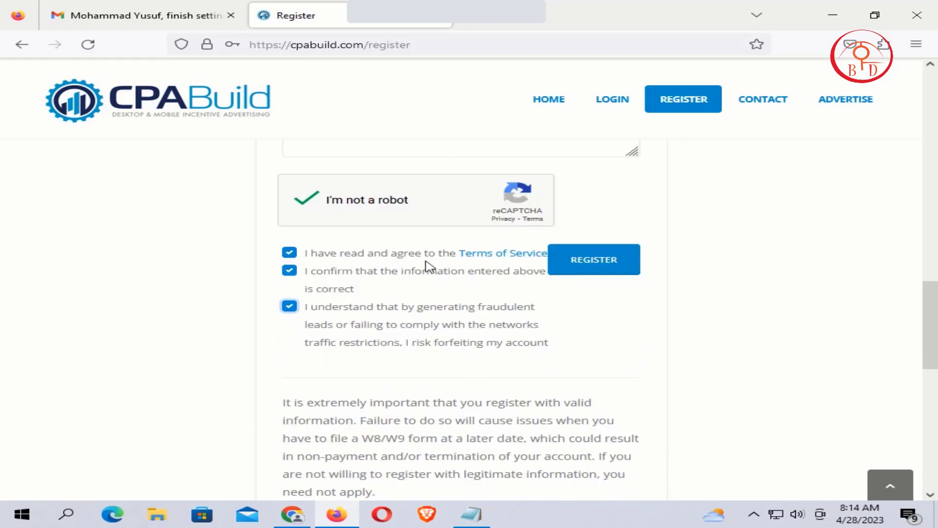
left_click(577, 278)
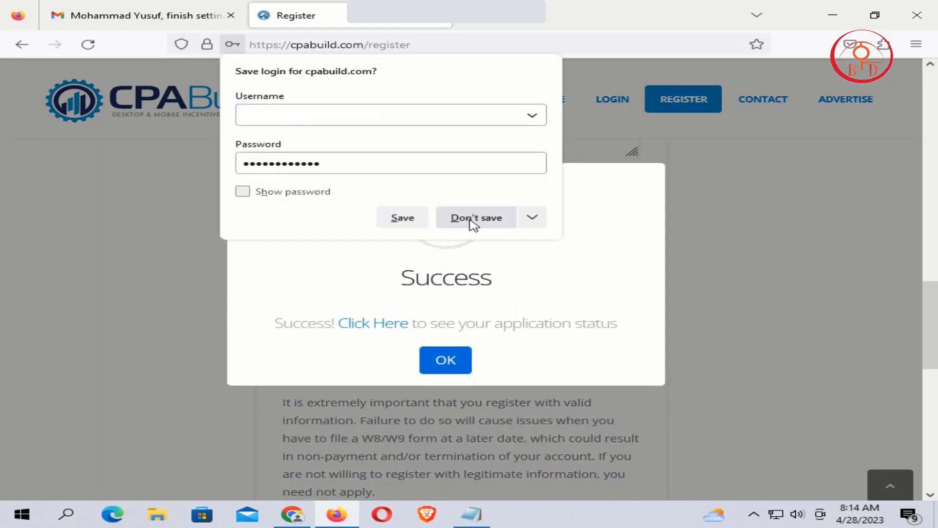
left_click(395, 219)
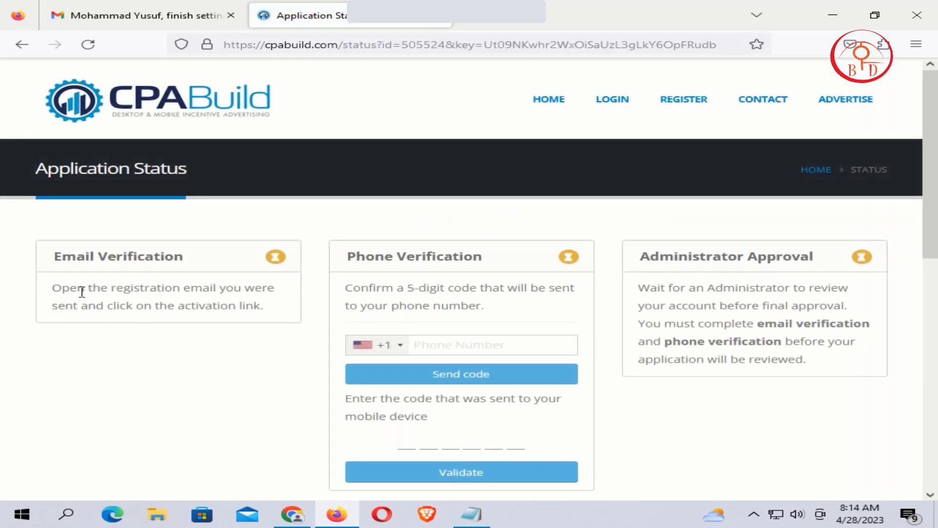
Step: Verify the e-mail address through CPABuild's Verify Email message in Gmail and check the Email Verification status
left_click_drag(52, 288, 269, 309)
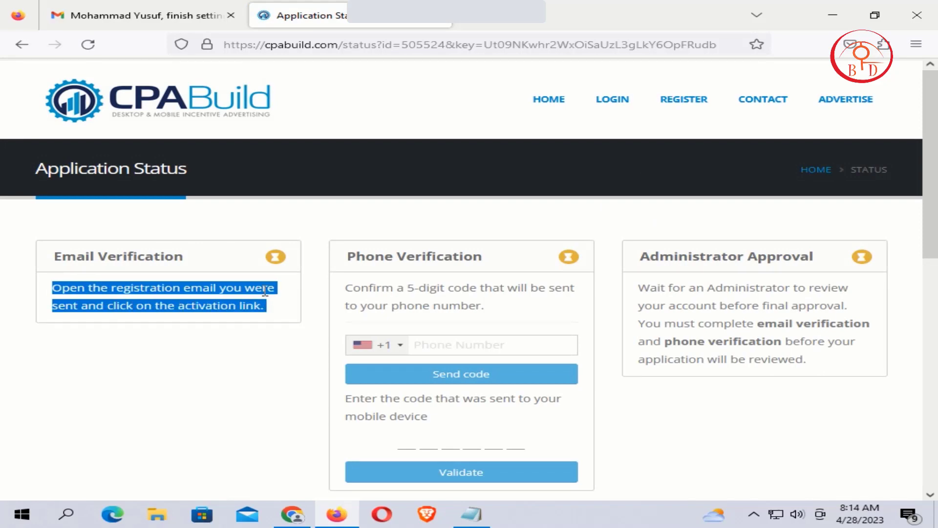
left_click(176, 15)
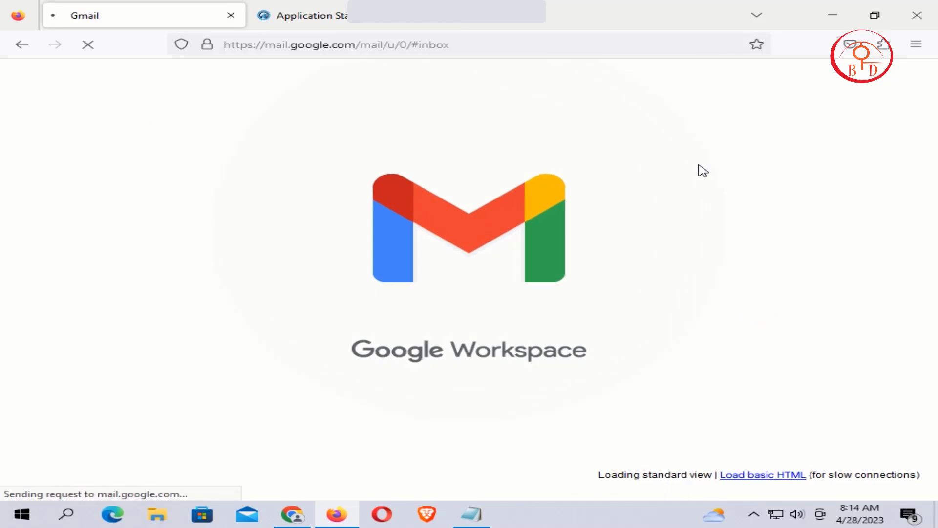
scroll(695, 161, "down", 1)
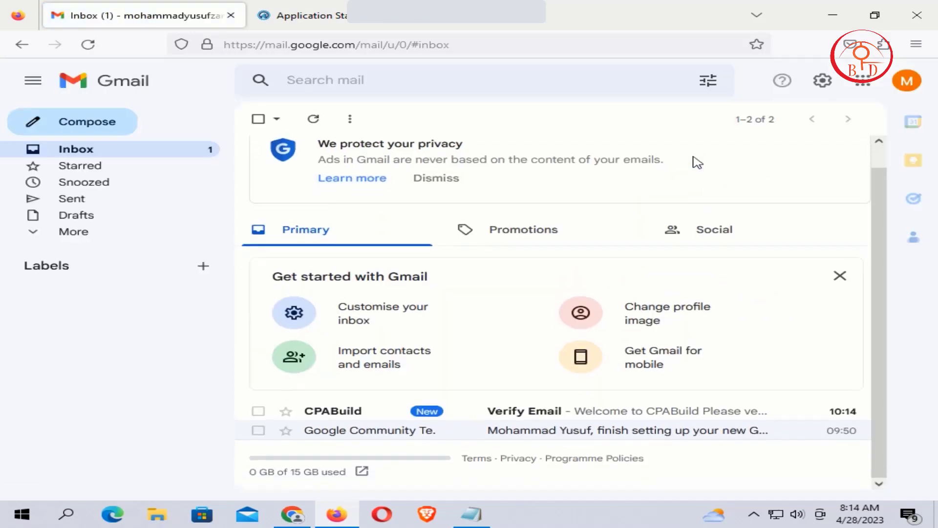
left_click(503, 414)
scroll(592, 300, "down", 2)
scroll(592, 293, "up", 2)
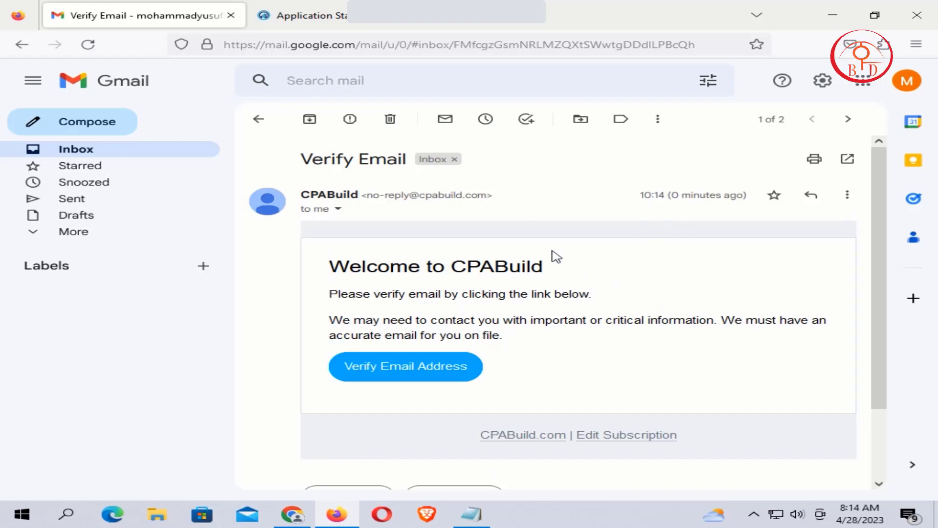
left_click(430, 368)
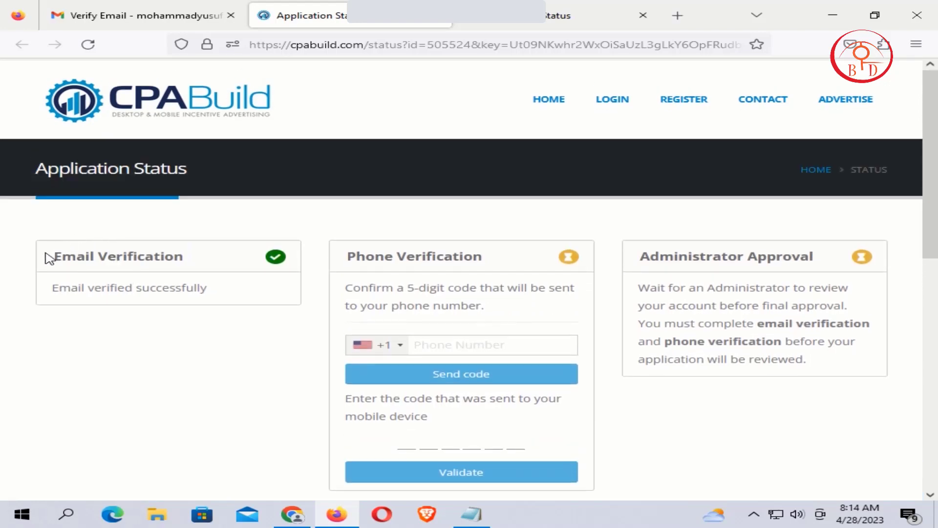
left_click_drag(49, 258, 225, 301)
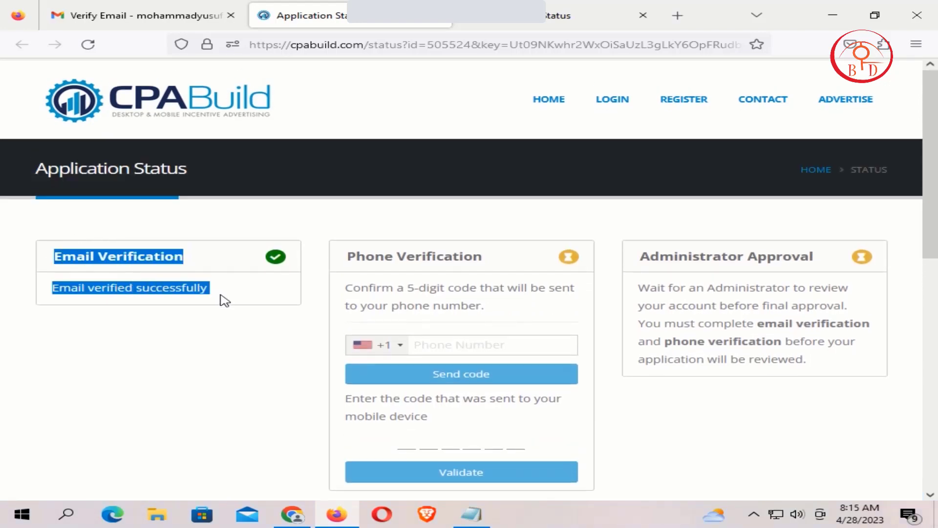
left_click(224, 301)
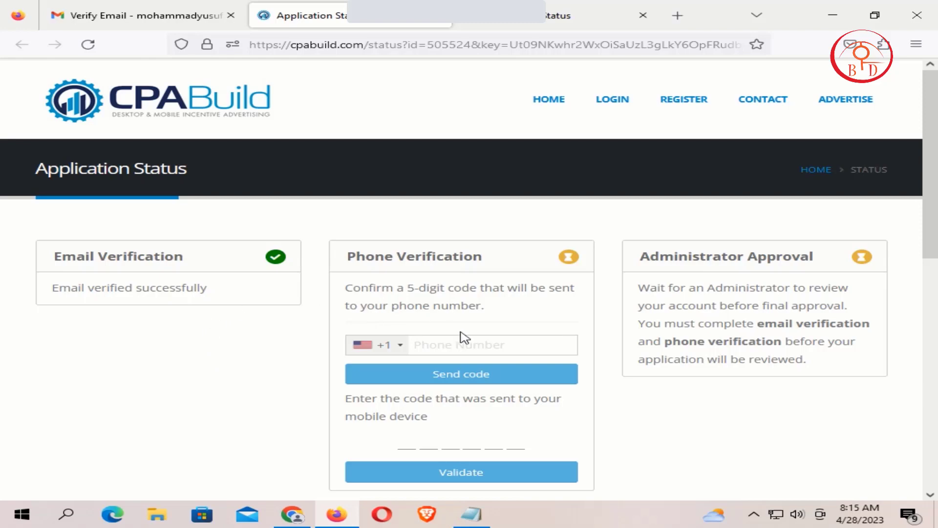
Step: Set the Phone Verification country code to Bangladesh (+880)
left_click(483, 349)
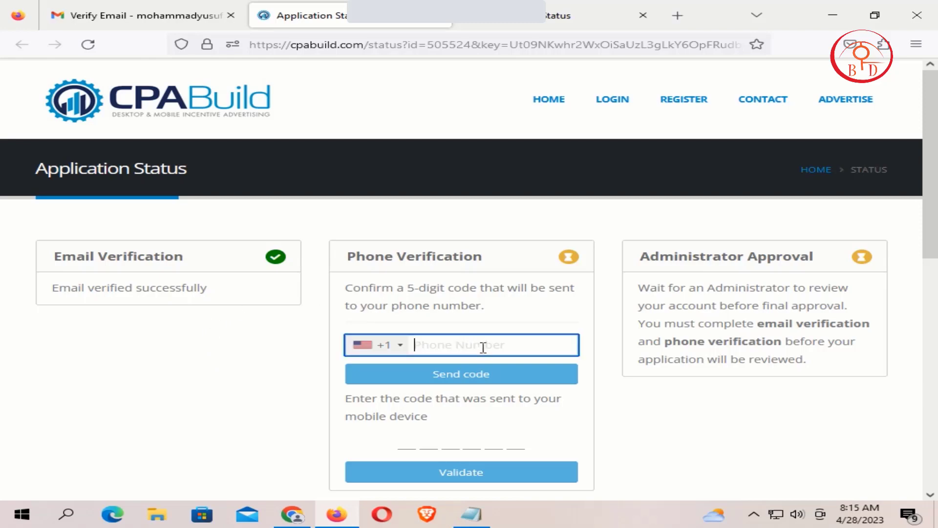
left_click(395, 345)
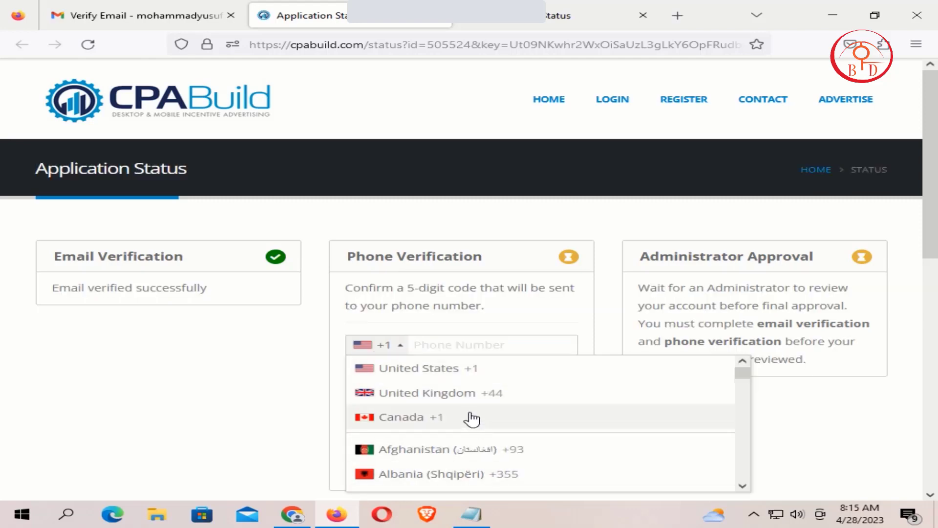
scroll(472, 415, "down", 3)
scroll(471, 415, "down", 5)
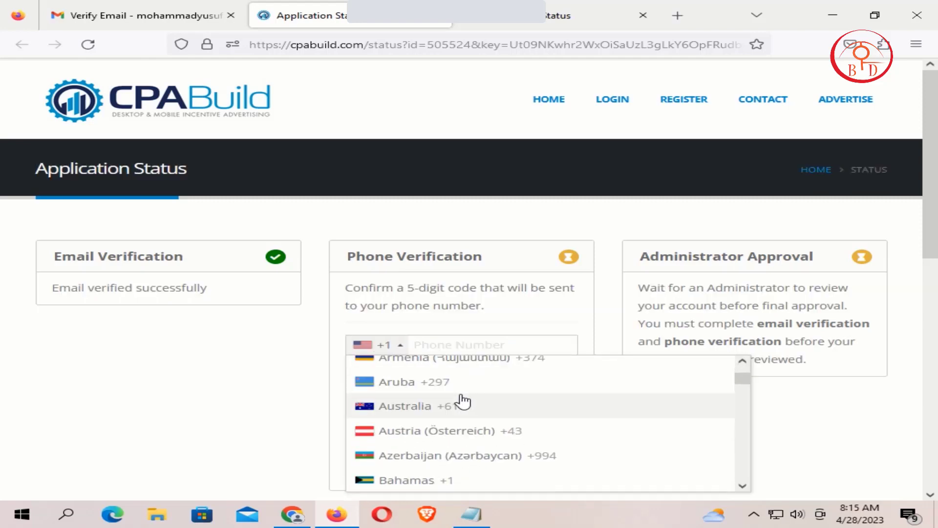
scroll(462, 399, "down", 3)
scroll(459, 397, "up", 2)
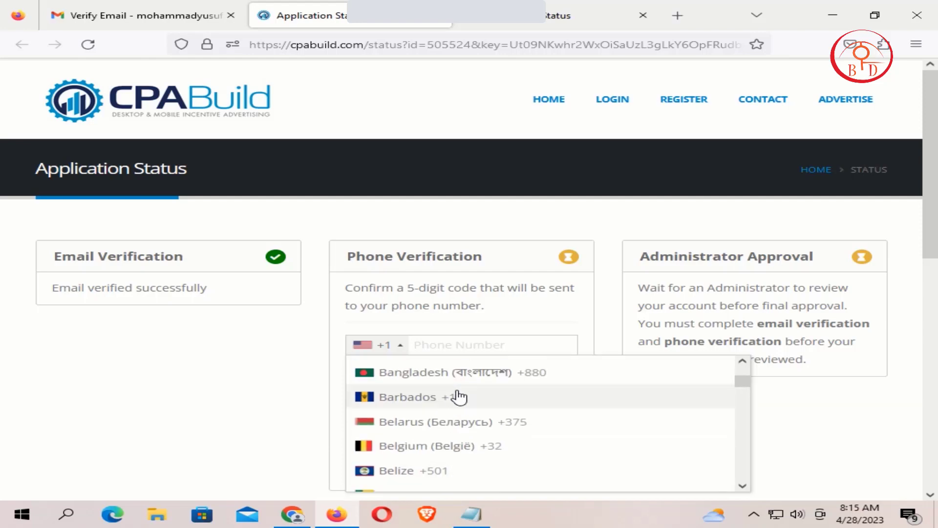
left_click(450, 373)
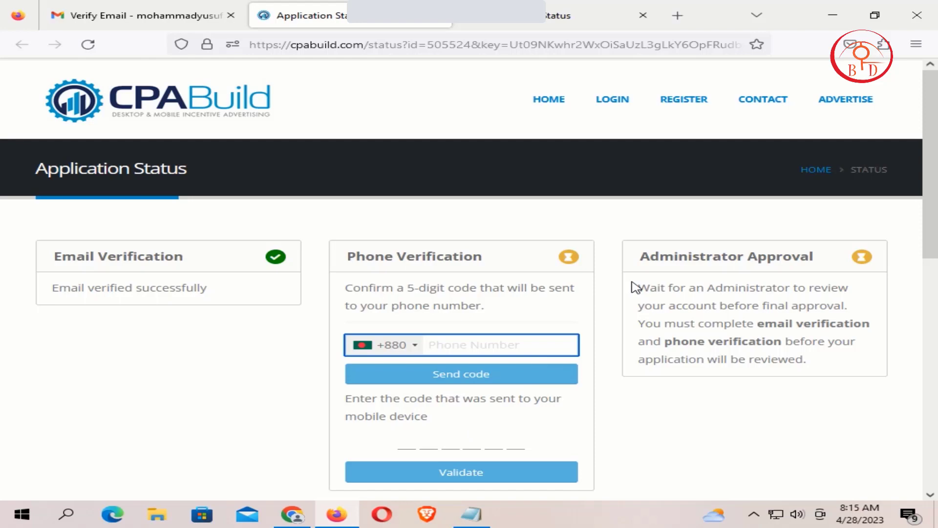
Step: Enter the applicant's phone number under Phone Verification, request the verification code and dismiss the sent-code notice
right_click(432, 344)
left_click(482, 215)
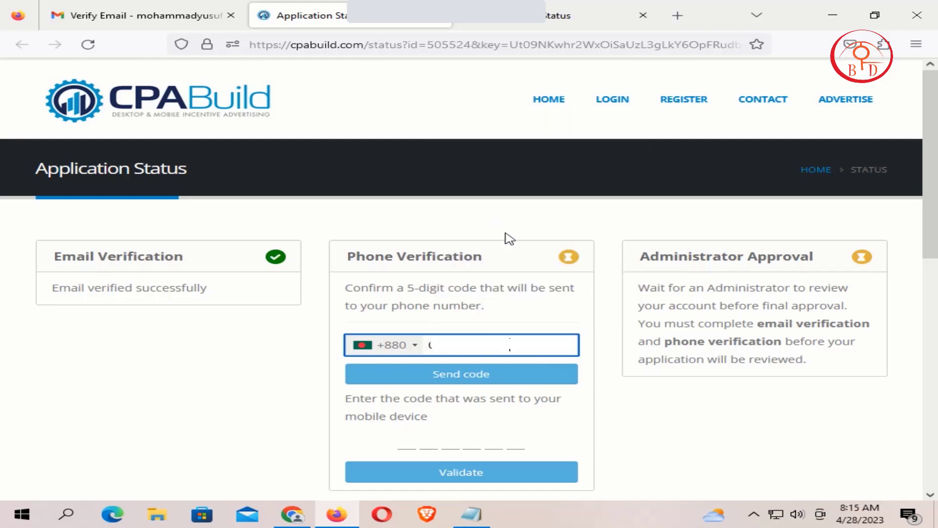
left_click(450, 378)
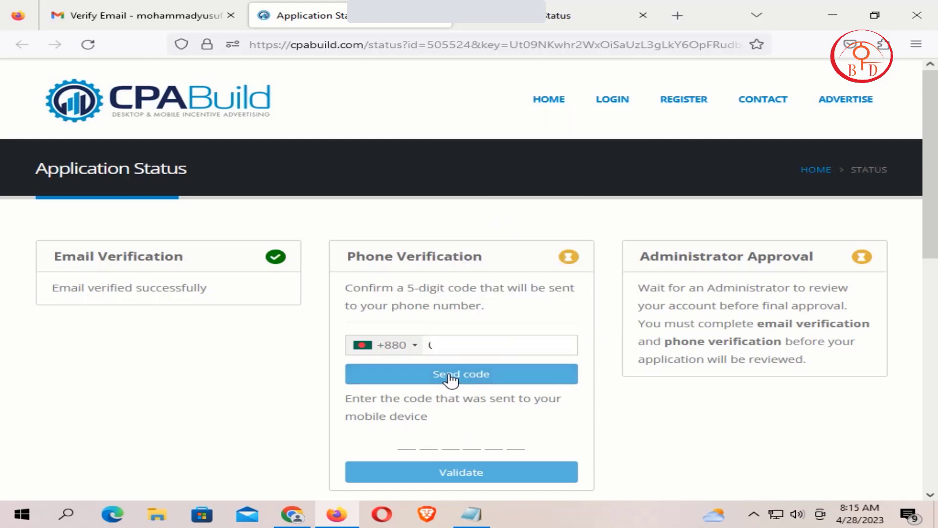
scroll(450, 379, "down", 3)
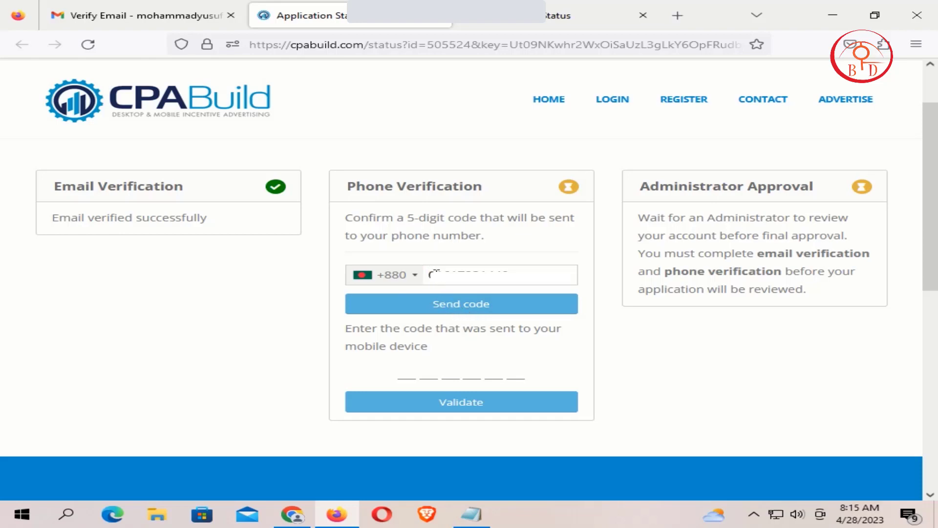
left_click(524, 270)
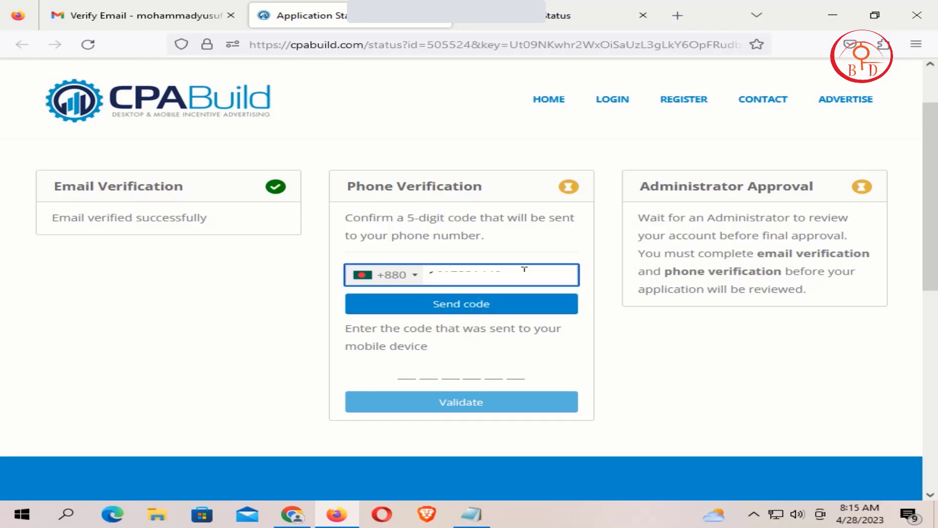
left_click(494, 308)
left_click(459, 307)
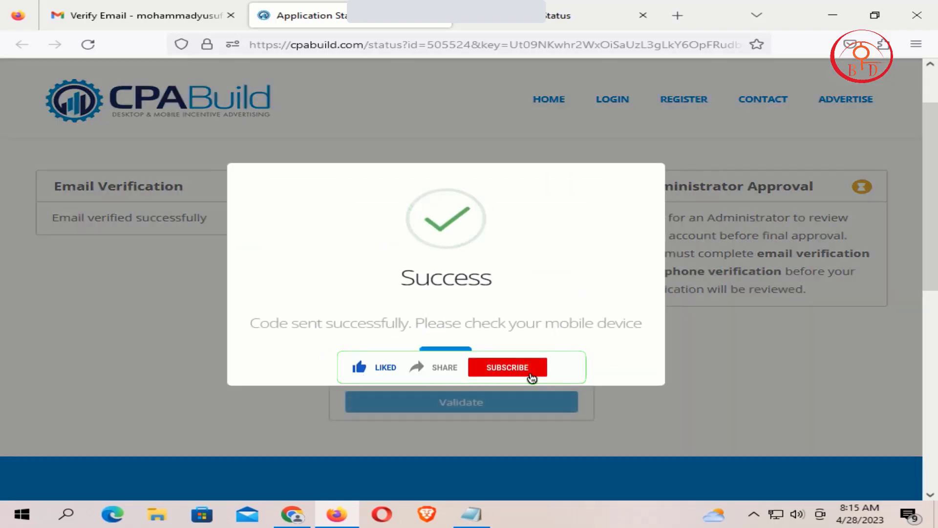
left_click(472, 348)
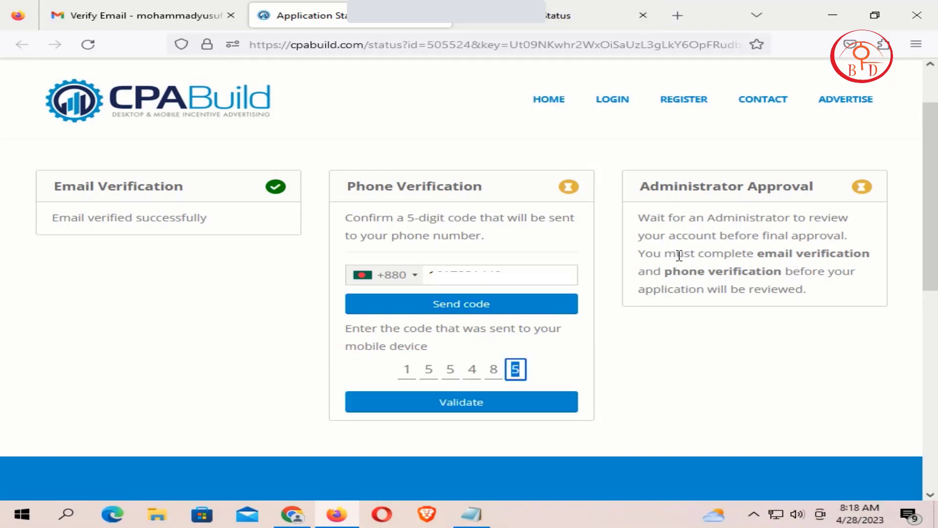
Step: Enter the verification code received on the mobile device and validate the phone number
left_click(475, 415)
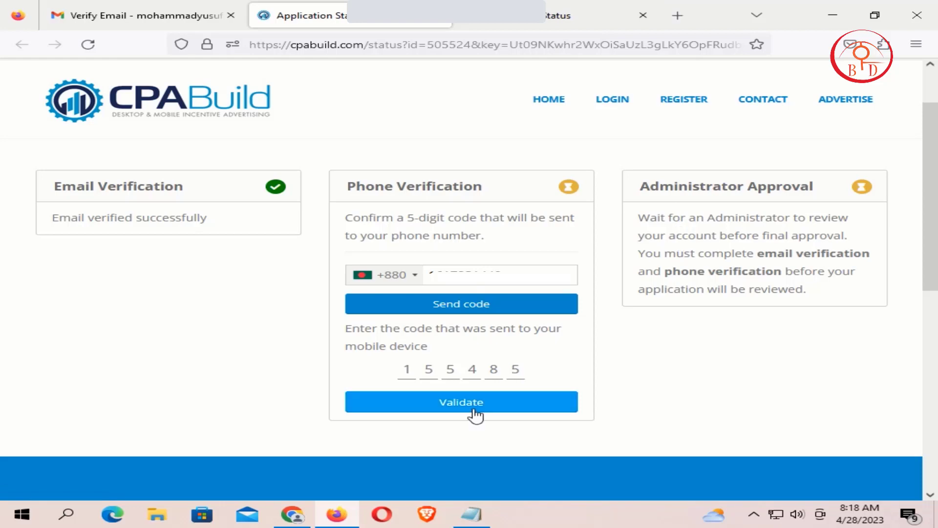
left_click(475, 408)
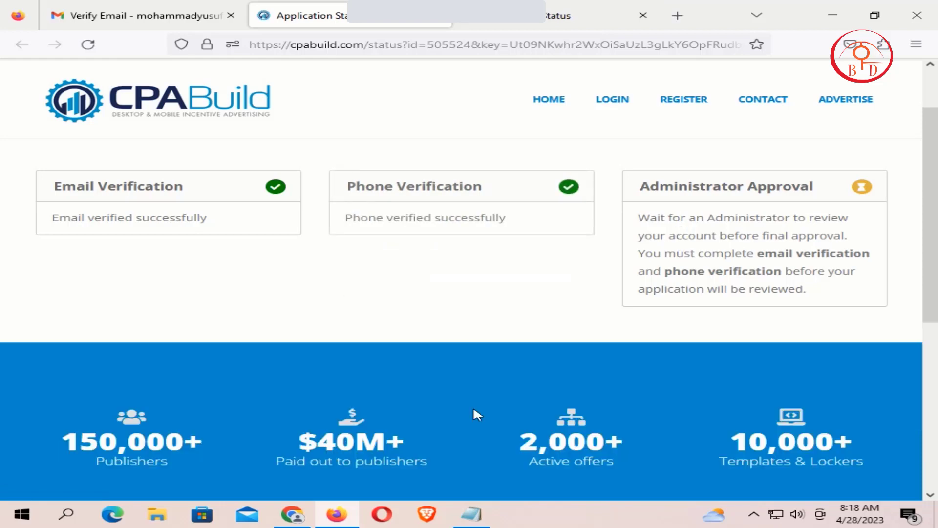
Step: Review the Administrator Approval section of the application status page
scroll(486, 314, "up", 2)
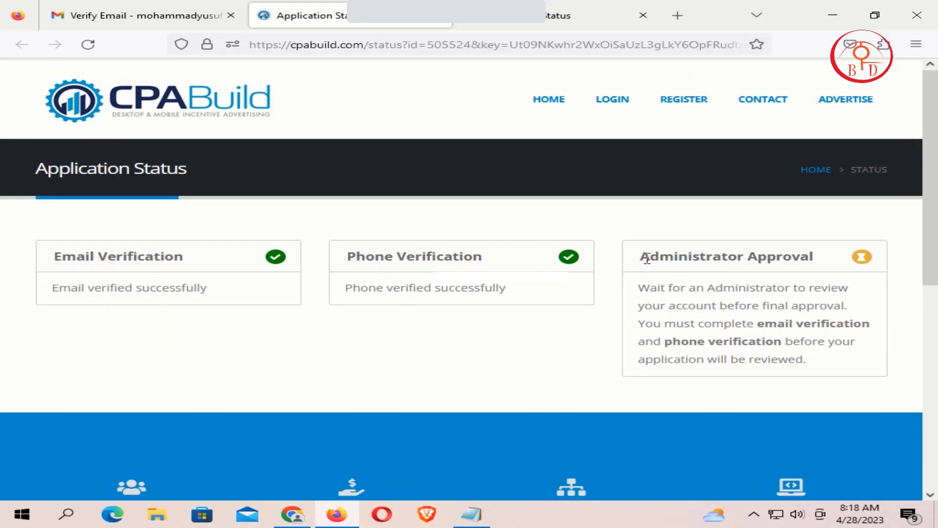
left_click_drag(643, 252, 838, 261)
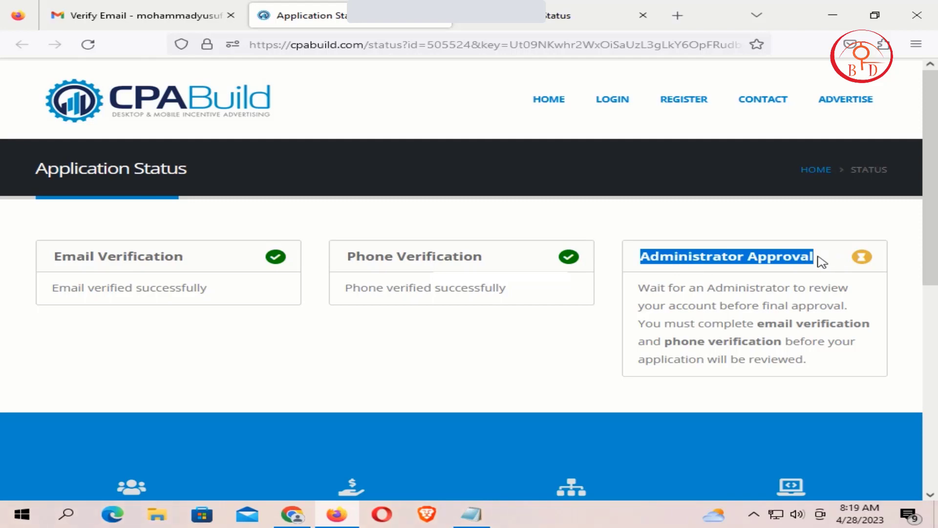
left_click_drag(640, 288, 815, 374)
left_click(832, 348)
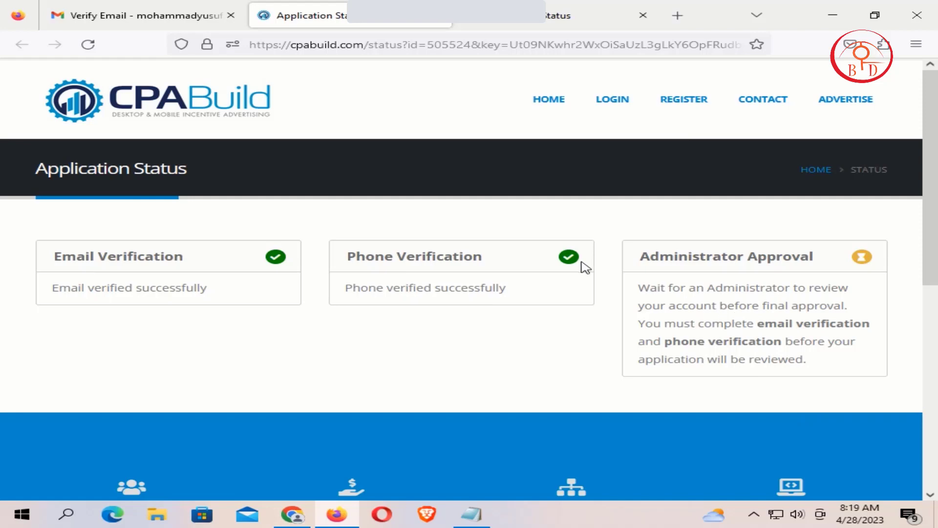
Step: Open CPABuild's Application Approved message in the Gmail inbox and follow its link to the Members Area
left_click(154, 7)
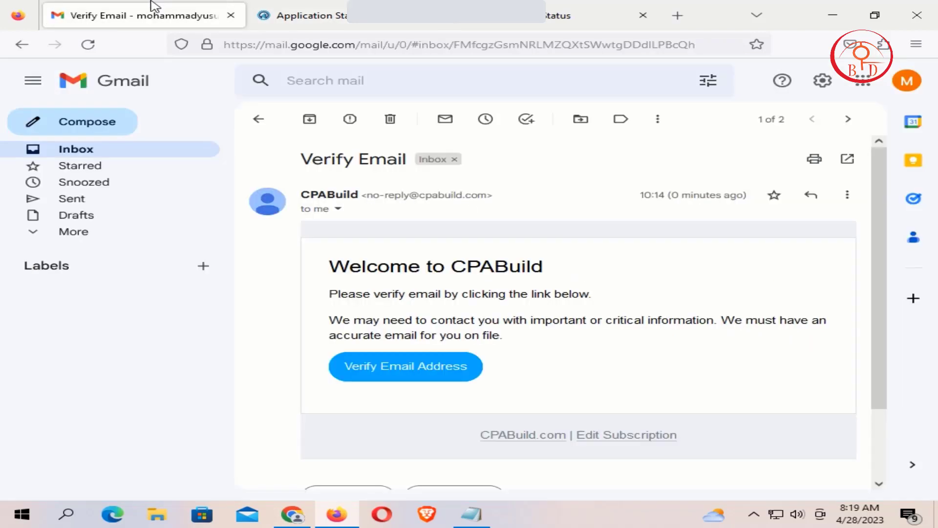
left_click(69, 151)
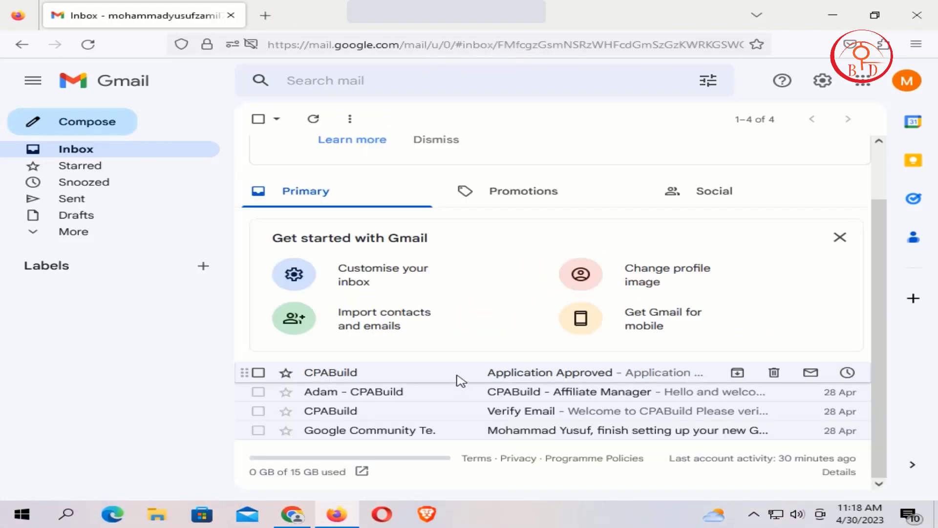
left_click(456, 376)
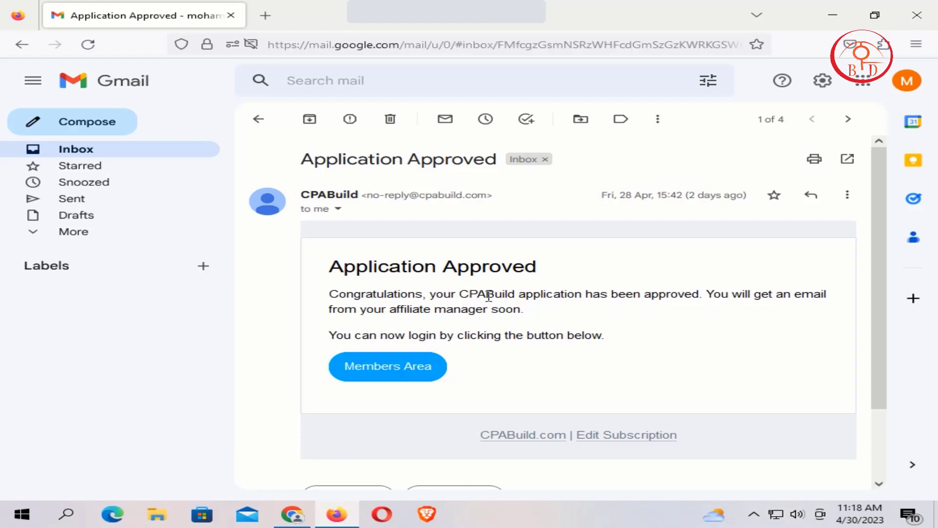
scroll(488, 296, "down", 2)
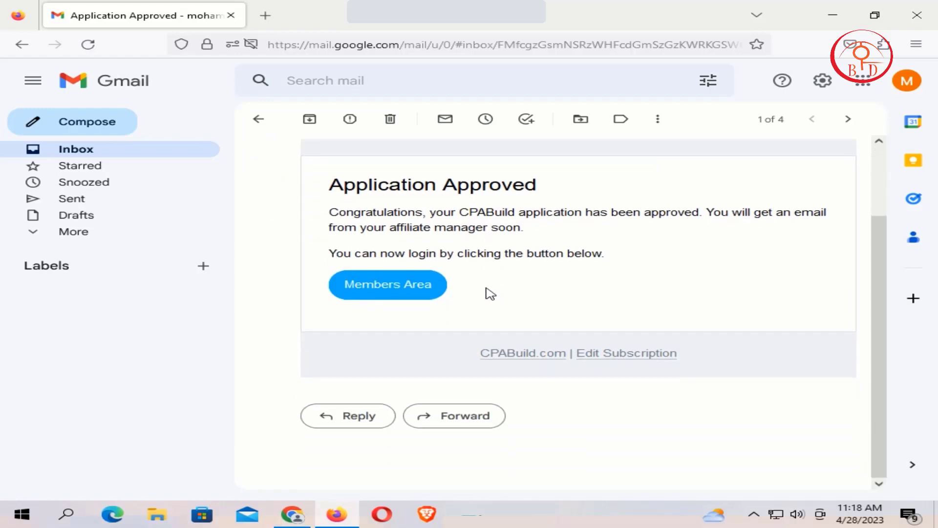
scroll(490, 293, "up", 2)
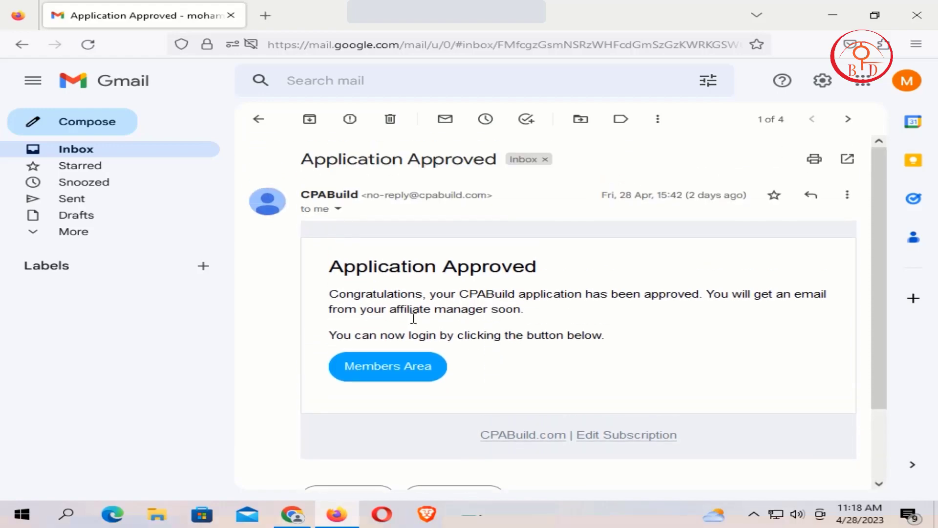
left_click(388, 371)
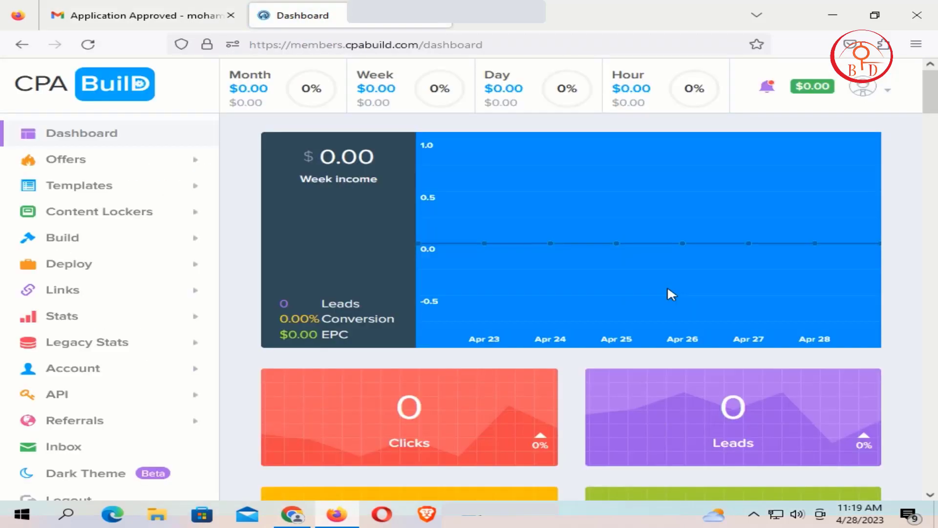
Step: Look over the CPABuild dashboard and open the account's Payment Settings page
scroll(666, 288, "down", 7)
scroll(650, 273, "up", 7)
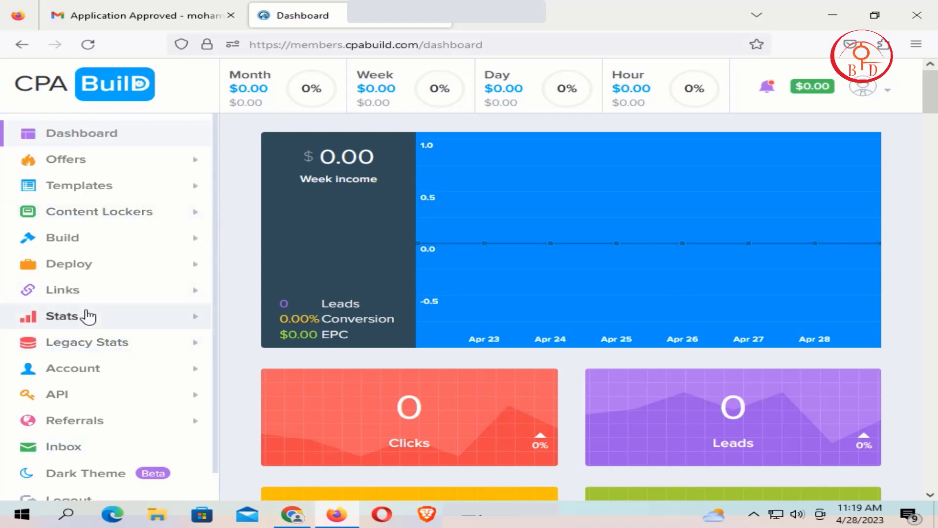
scroll(88, 314, "down", 6)
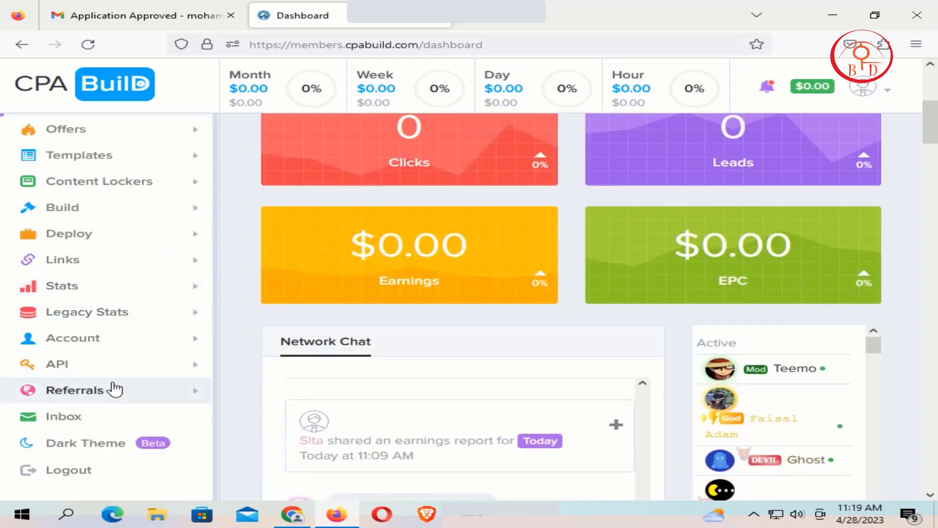
left_click(101, 341)
scroll(126, 293, "down", 3)
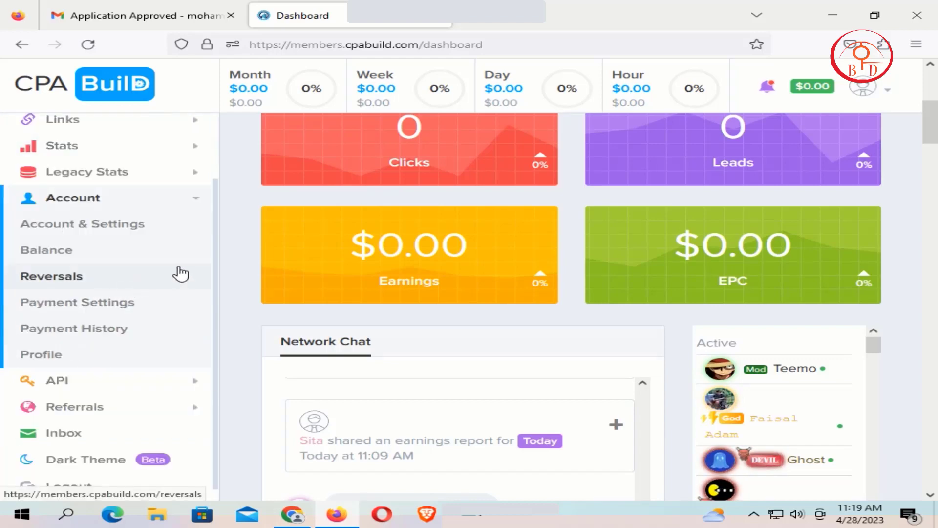
left_click(81, 315)
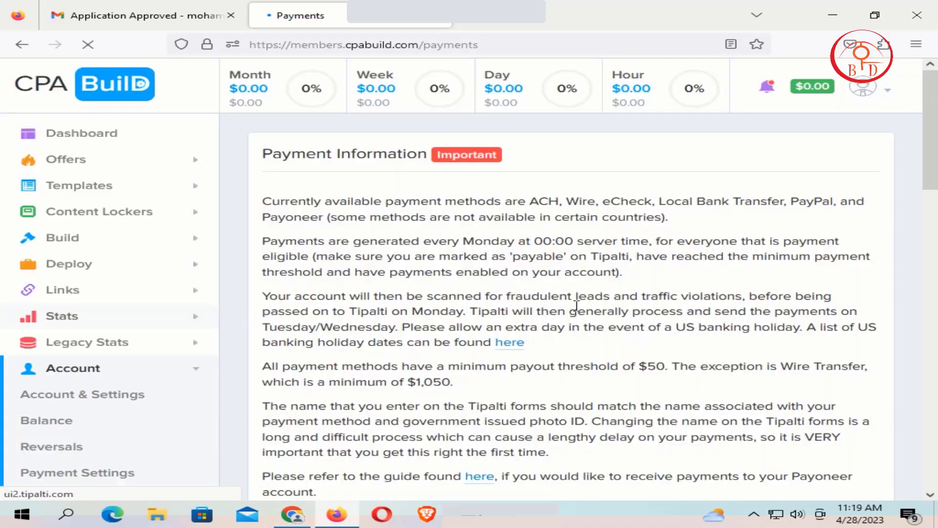
Step: Review the payment information and restricted countries, then open the Tipalti form for adding or editing payment details
scroll(555, 264, "down", 12)
scroll(553, 253, "down", 8)
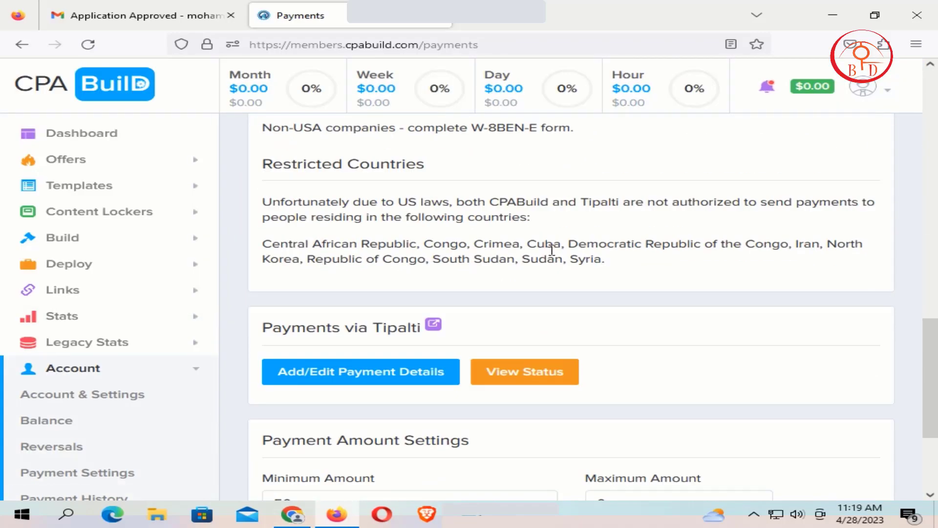
scroll(557, 244, "up", 4)
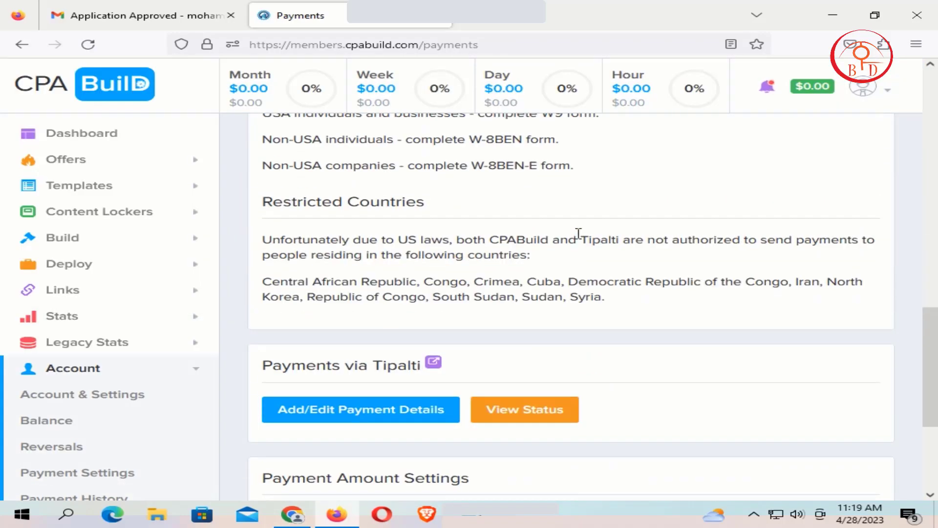
scroll(379, 255, "down", 3)
left_click(379, 275)
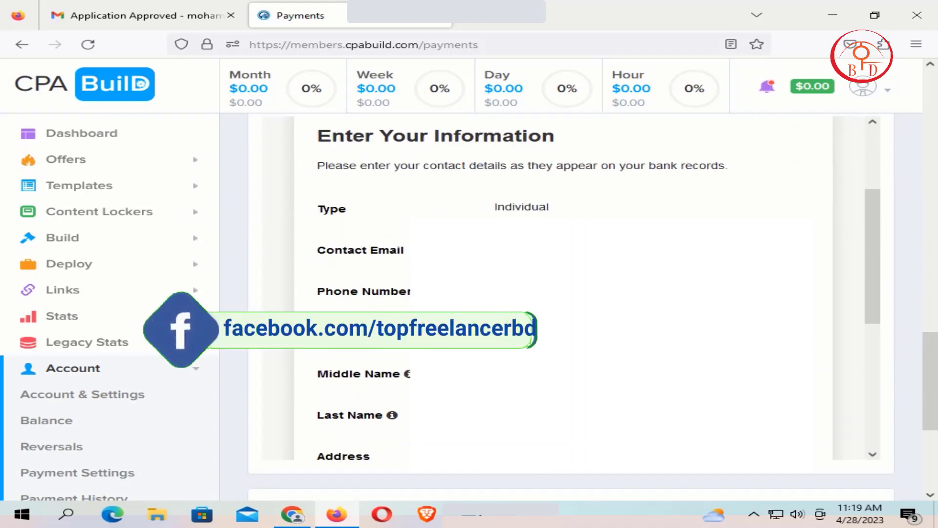
Step: Examine the contact and address fields required in the Tipalti payment details form
scroll(562, 289, "down", 5)
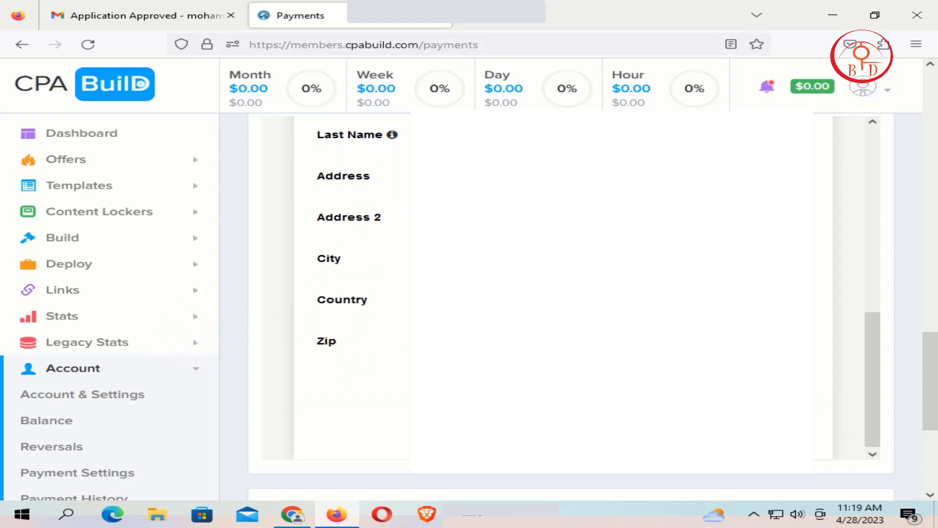
scroll(562, 289, "up", 5)
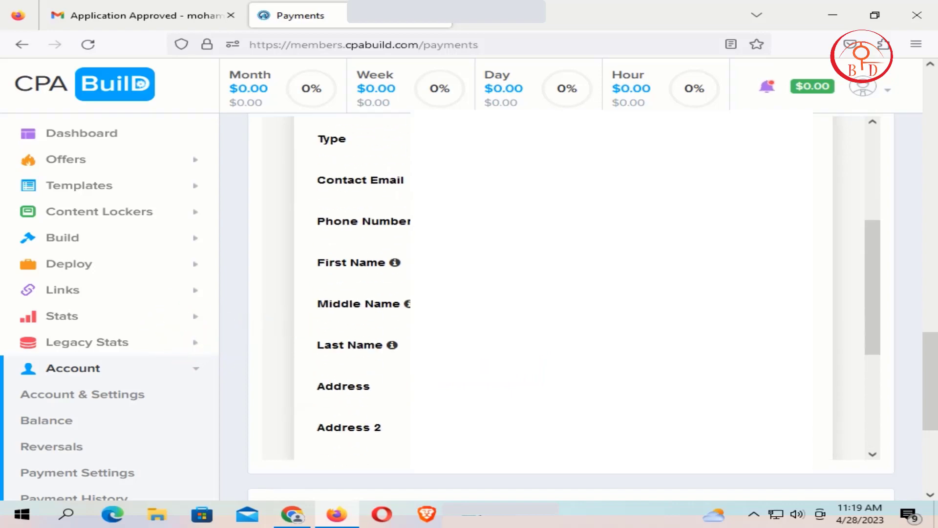
scroll(562, 289, "up", 3)
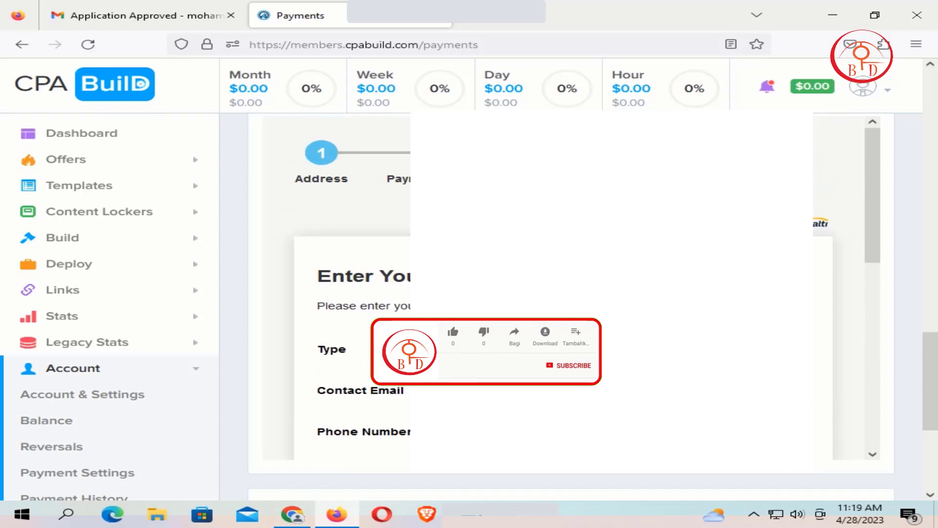
scroll(562, 289, "down", 5)
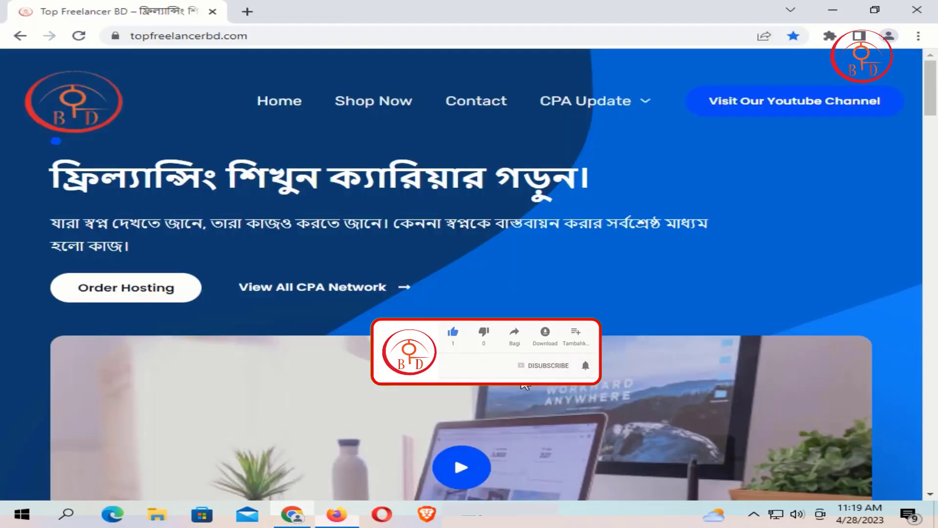
scroll(596, 391, "down", 20)
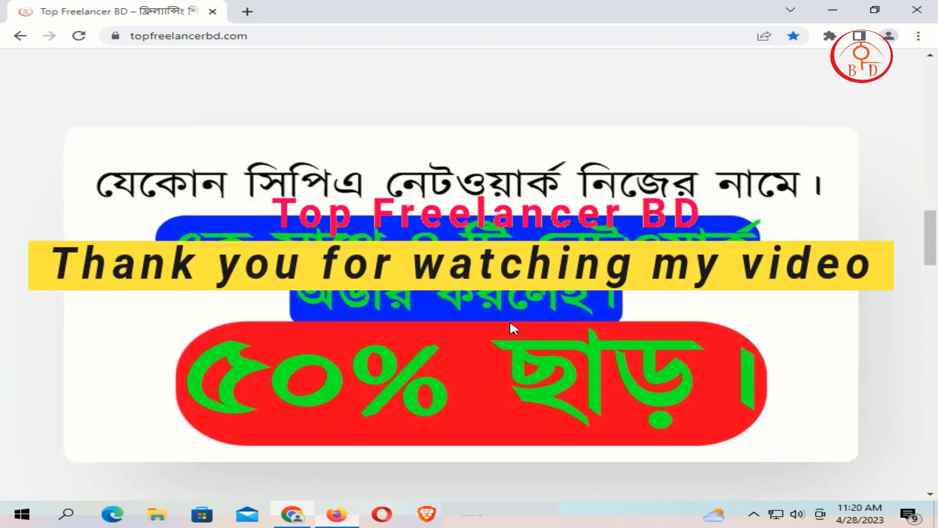
scroll(509, 320, "down", 10)
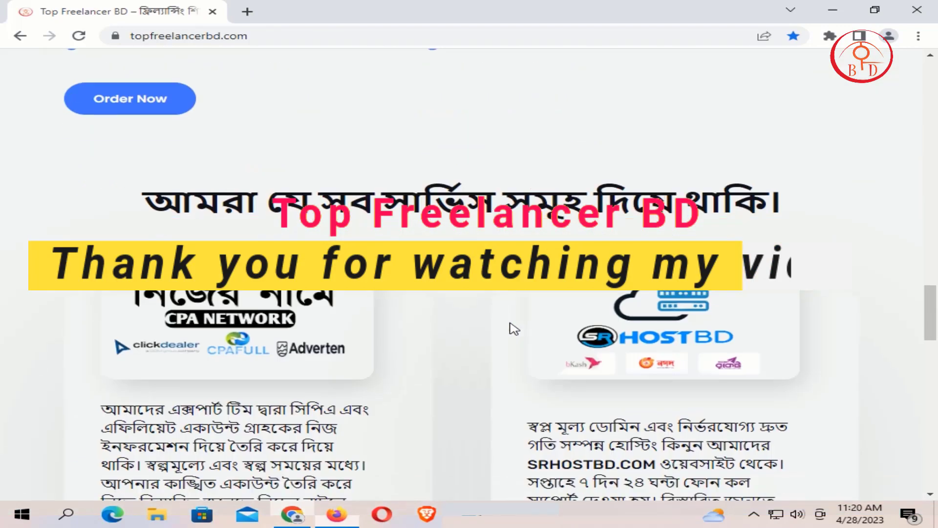